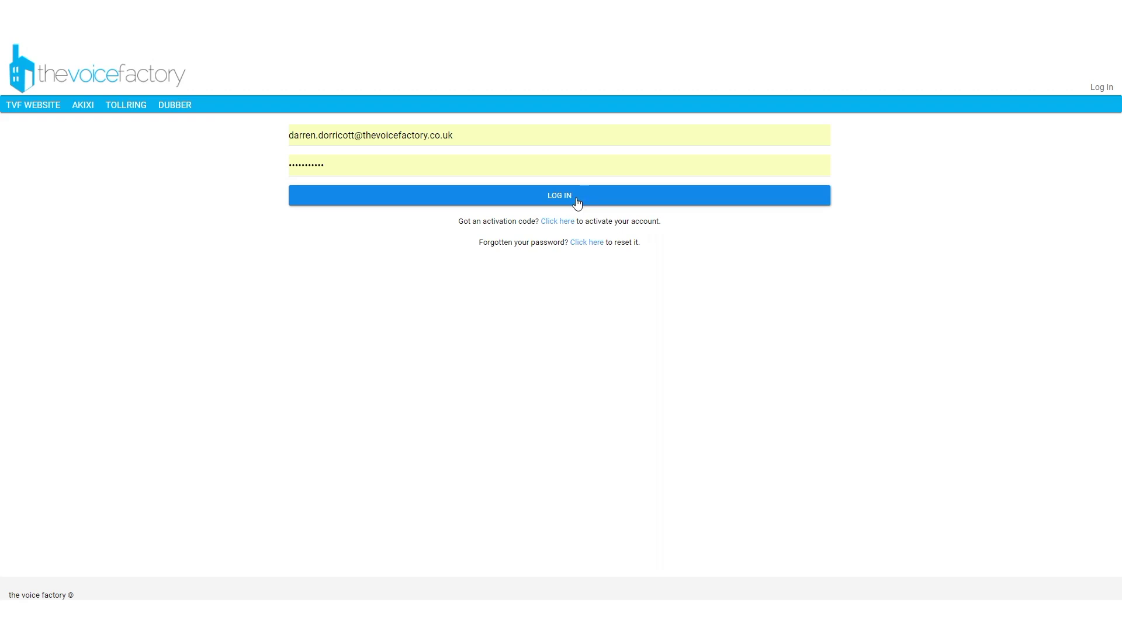
# Log in to the self-service portal and view the open ticket about linking Dect phones to IP deskphones, returning to the home page.
pyautogui.click(577, 201)
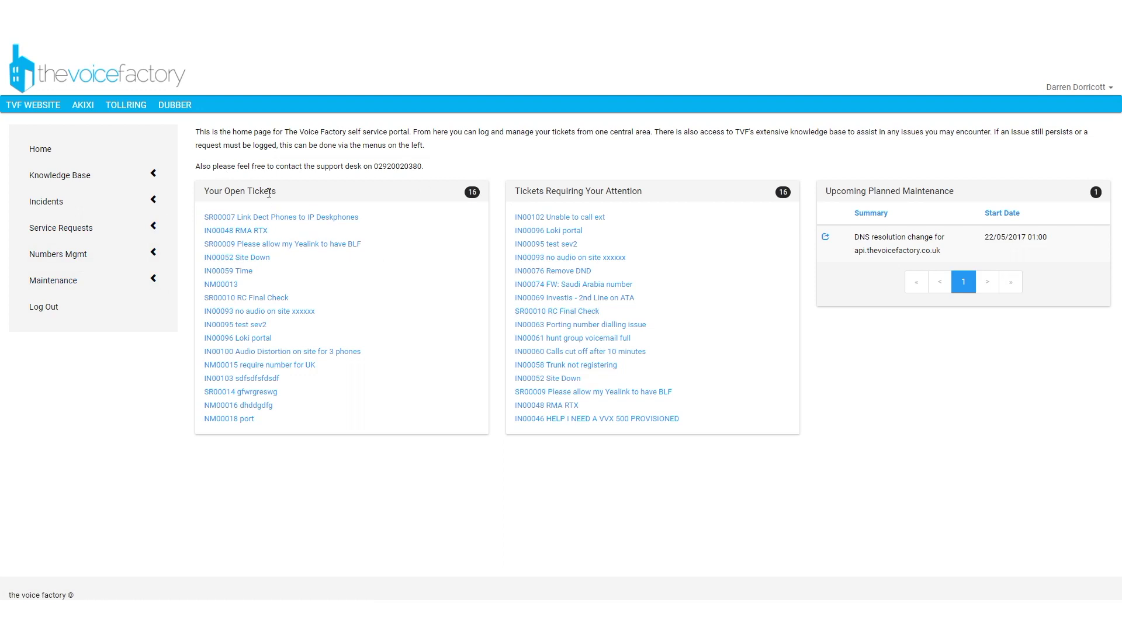
pyautogui.click(259, 219)
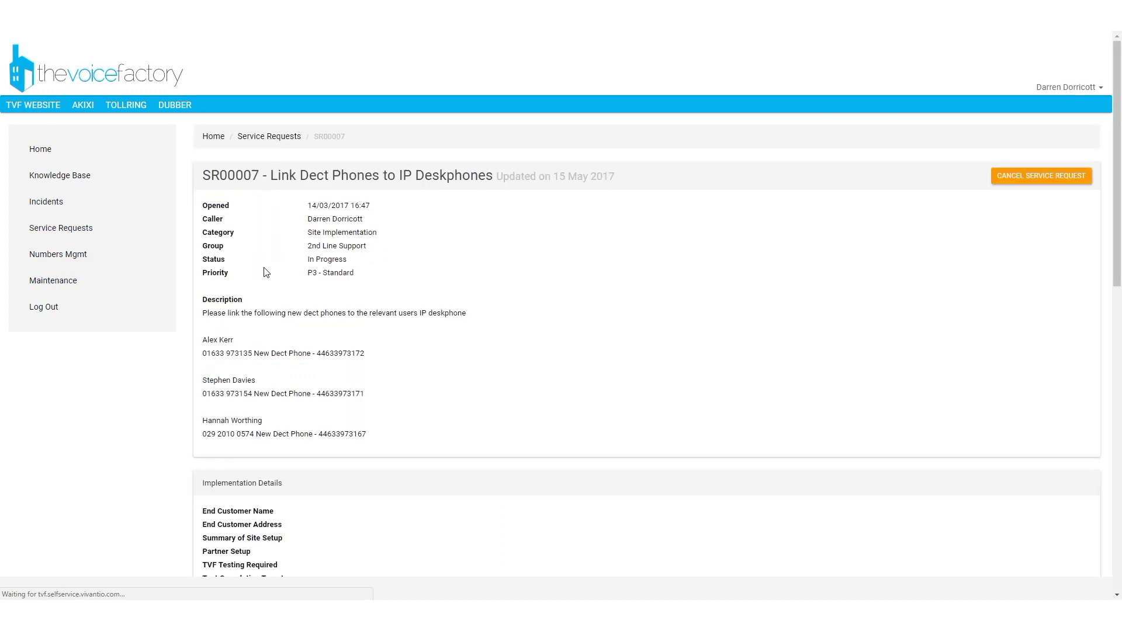
pyautogui.click(40, 150)
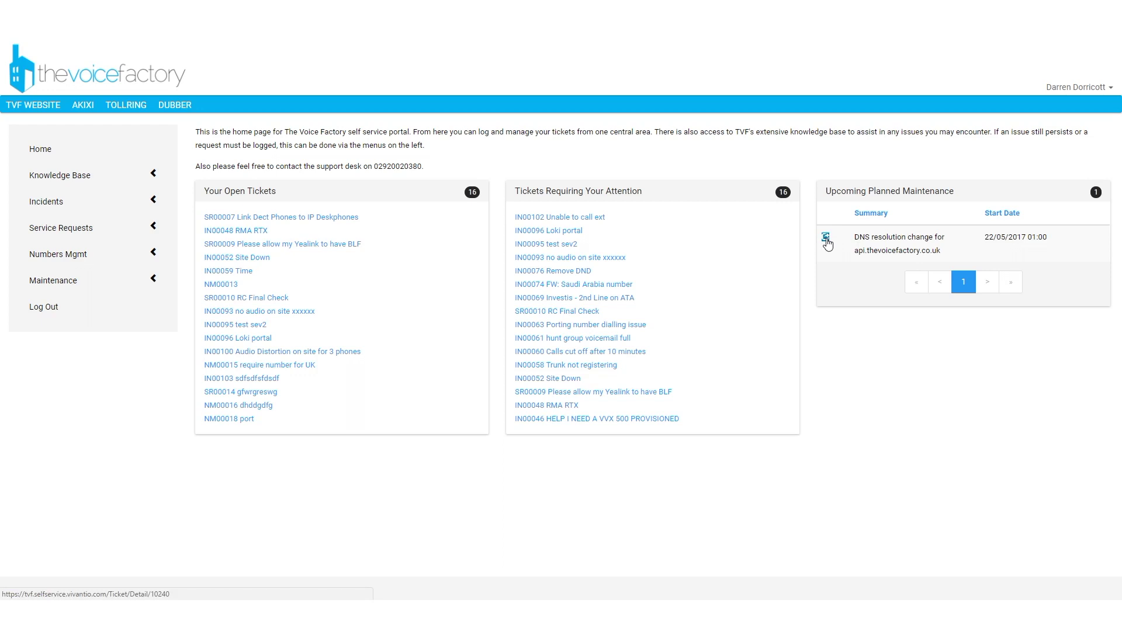
# View the planned maintenance record for the DNS resolution change of api.thevoicefactory.co.uk and return to the home page.
pyautogui.click(826, 237)
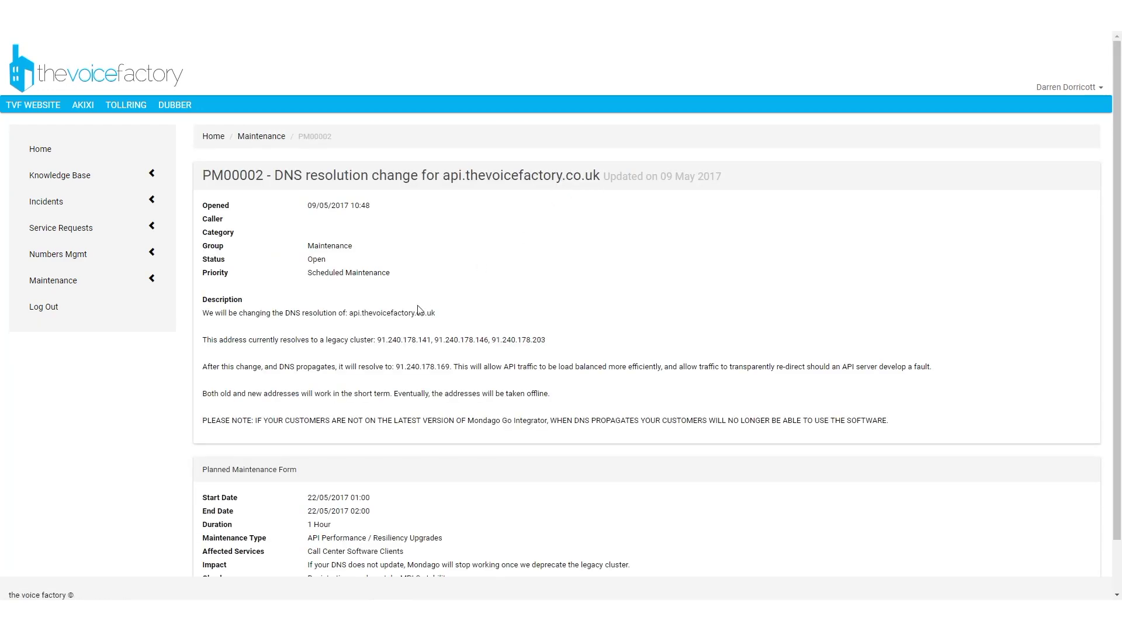
pyautogui.scroll(-1, 455, 275)
pyautogui.scroll(1, 403, 307)
pyautogui.click(70, 159)
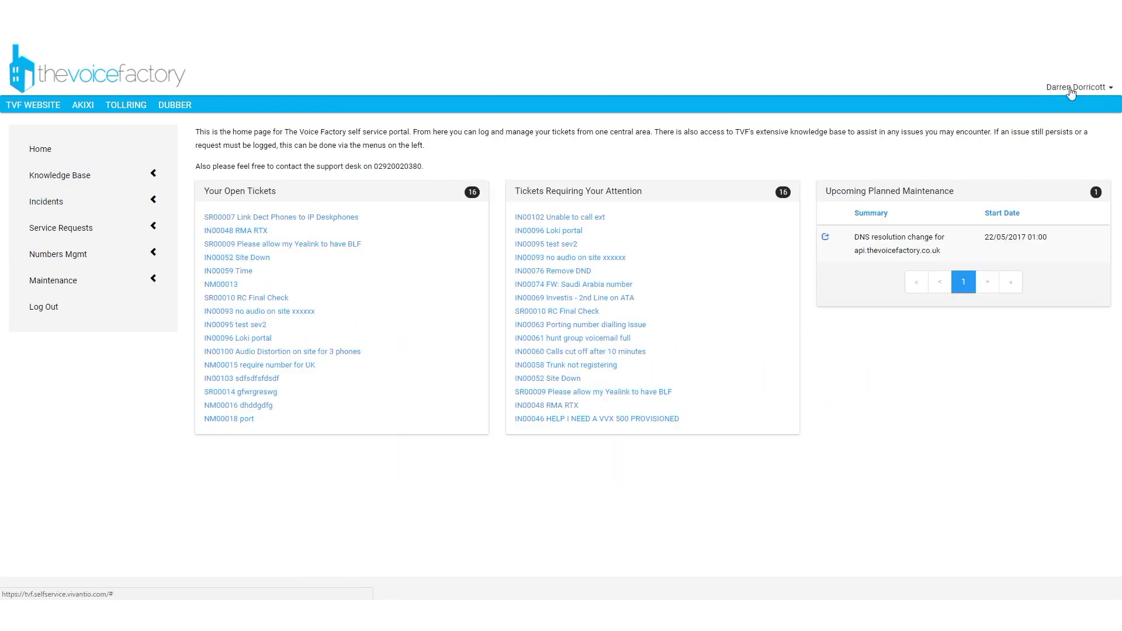
pyautogui.click(1071, 93)
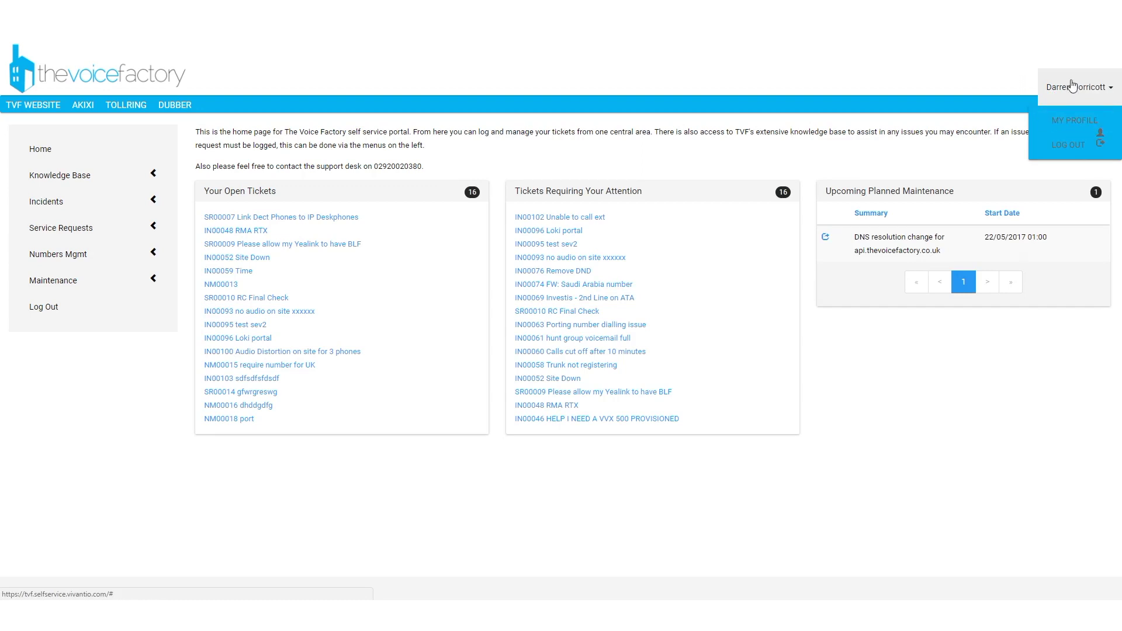
pyautogui.click(1073, 87)
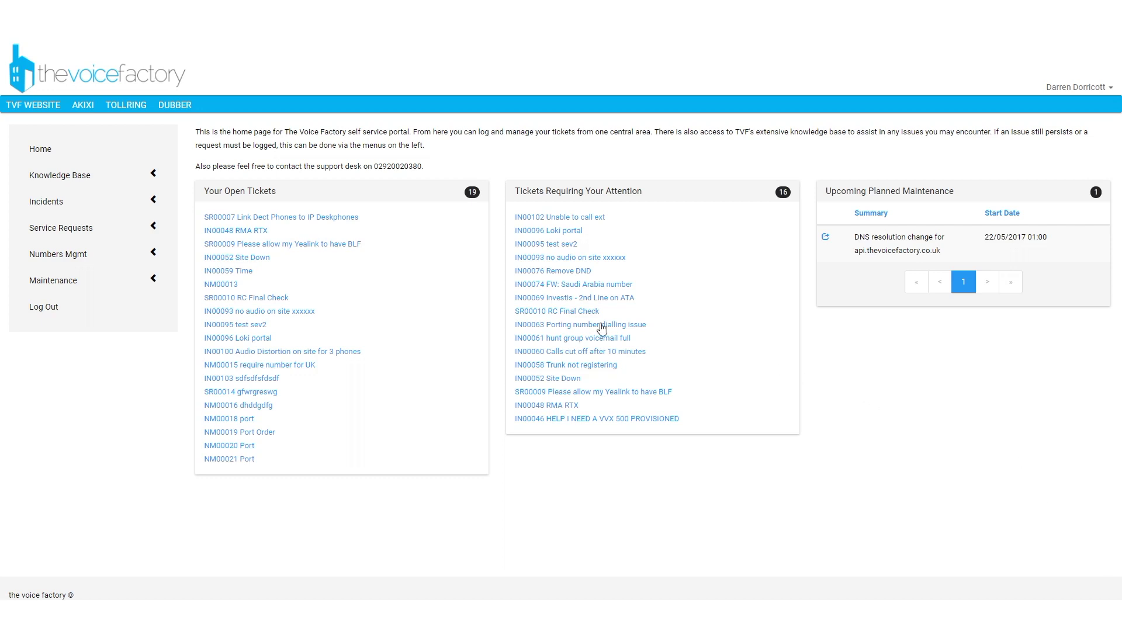
pyautogui.tripleClick(269, 219)
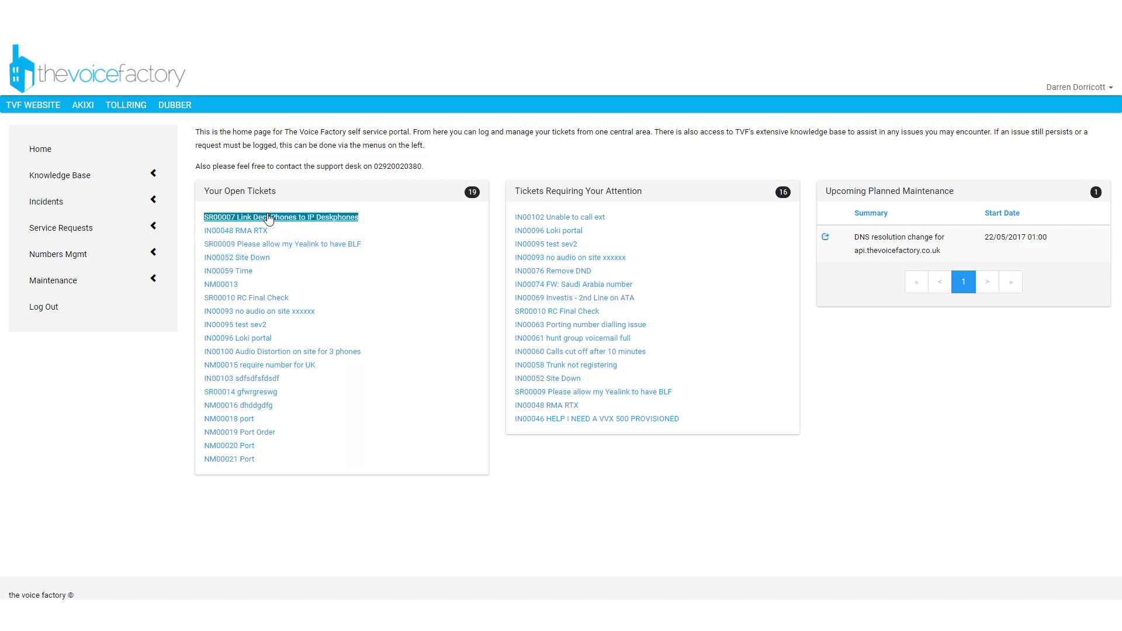
pyautogui.tripleClick(218, 233)
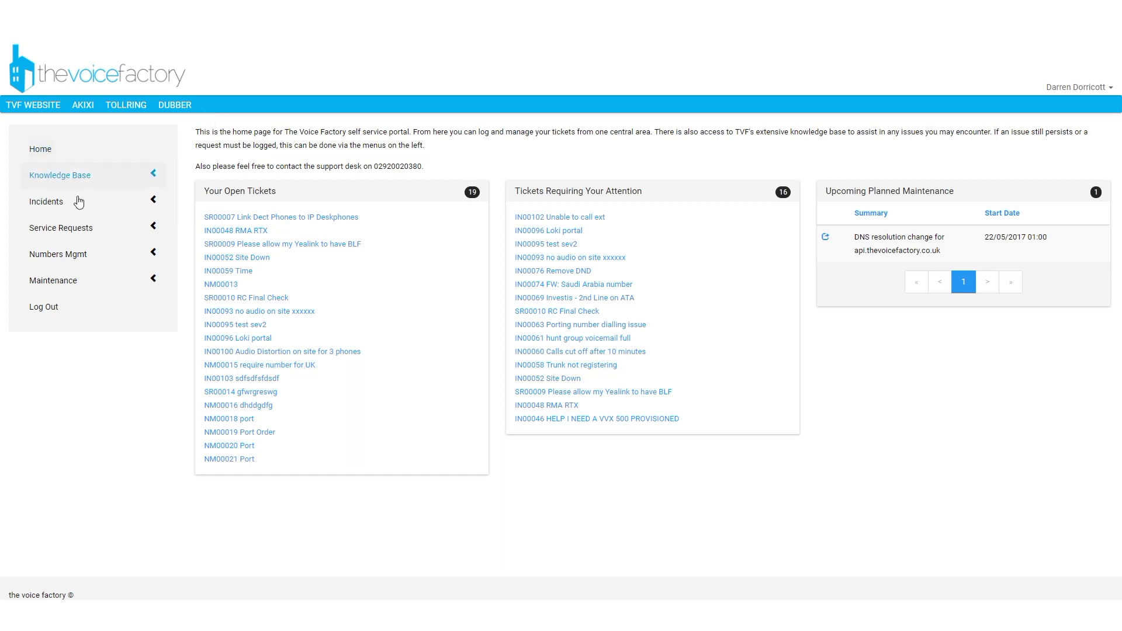
# View the list of open incidents and examine the RMA RTX incident's details, notes, history and attachments.
pyautogui.click(70, 204)
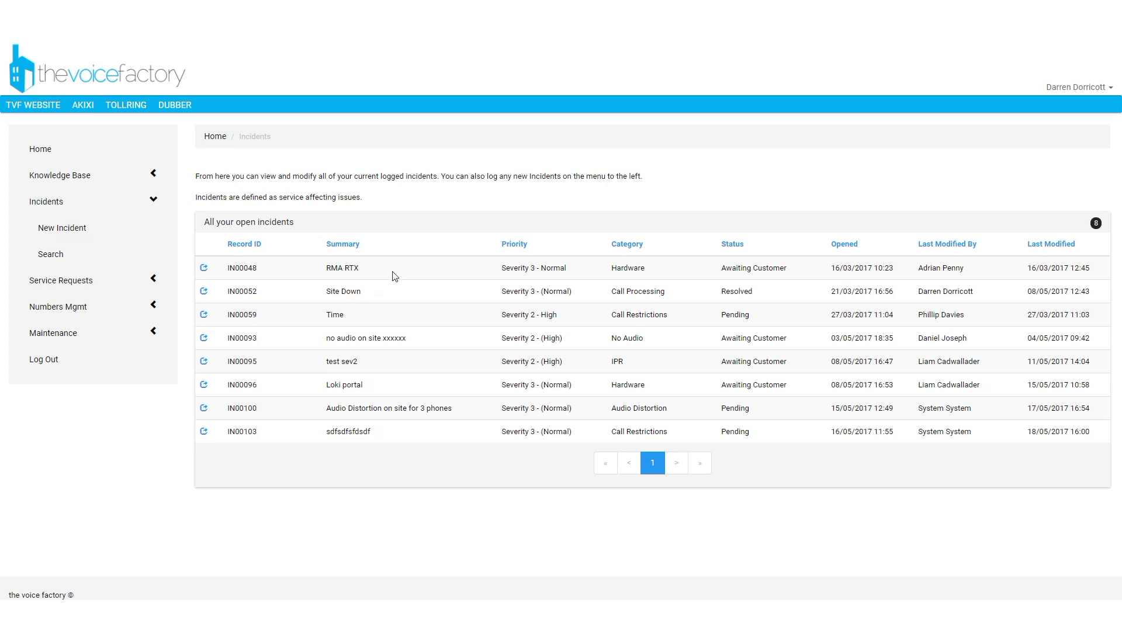
pyautogui.doubleClick(514, 245)
pyautogui.tripleClick(951, 246)
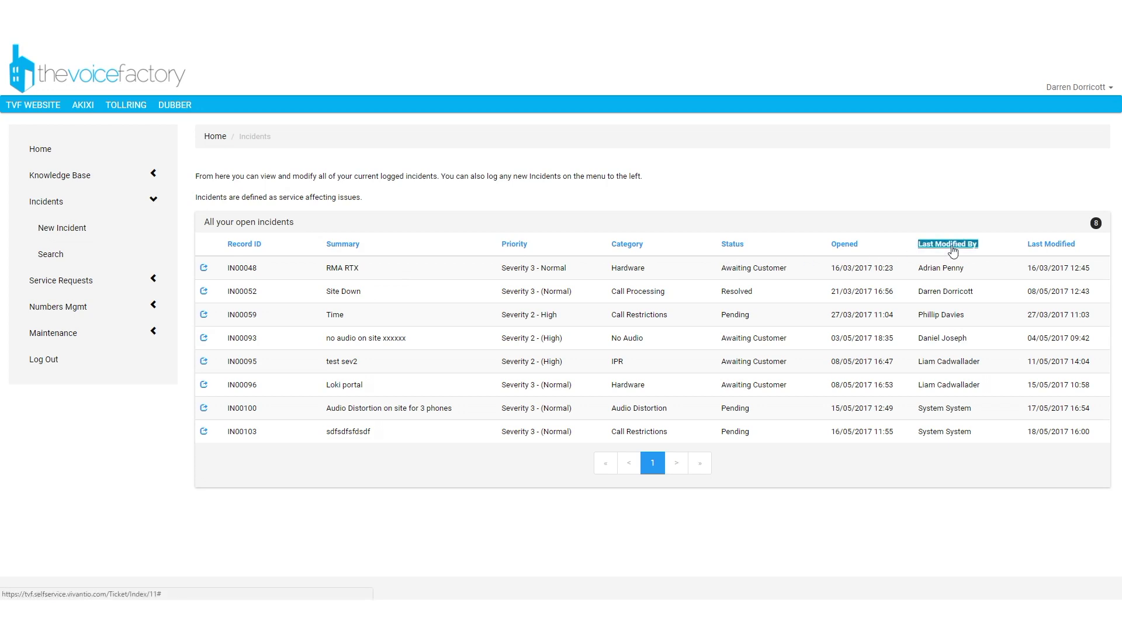
pyautogui.click(953, 251)
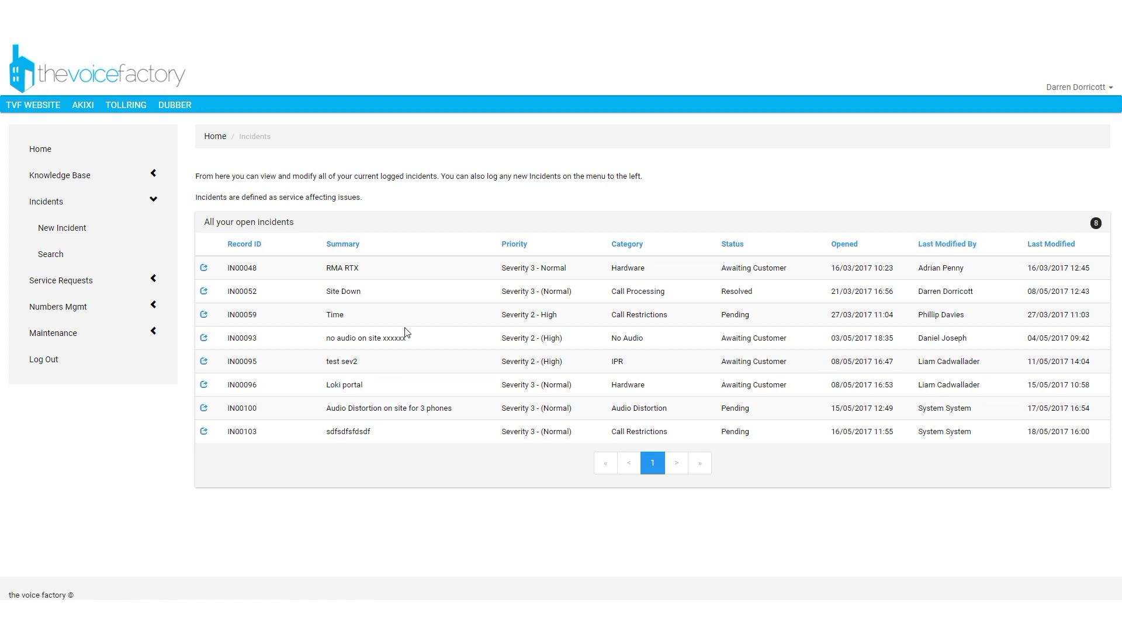
pyautogui.click(205, 270)
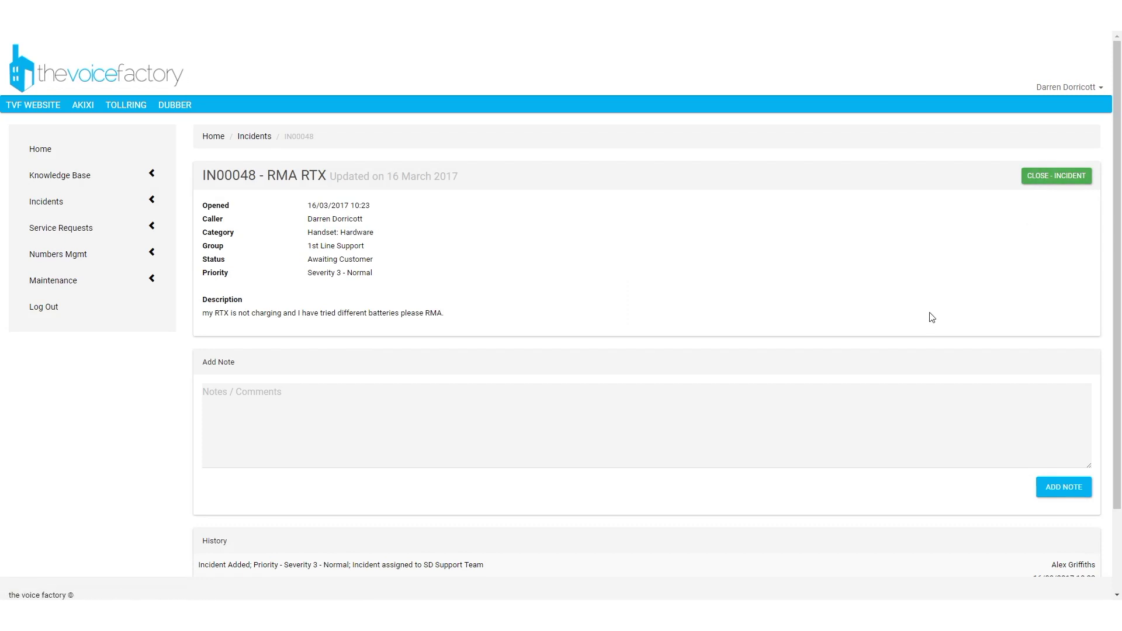
pyautogui.scroll(-2, 1026, 321)
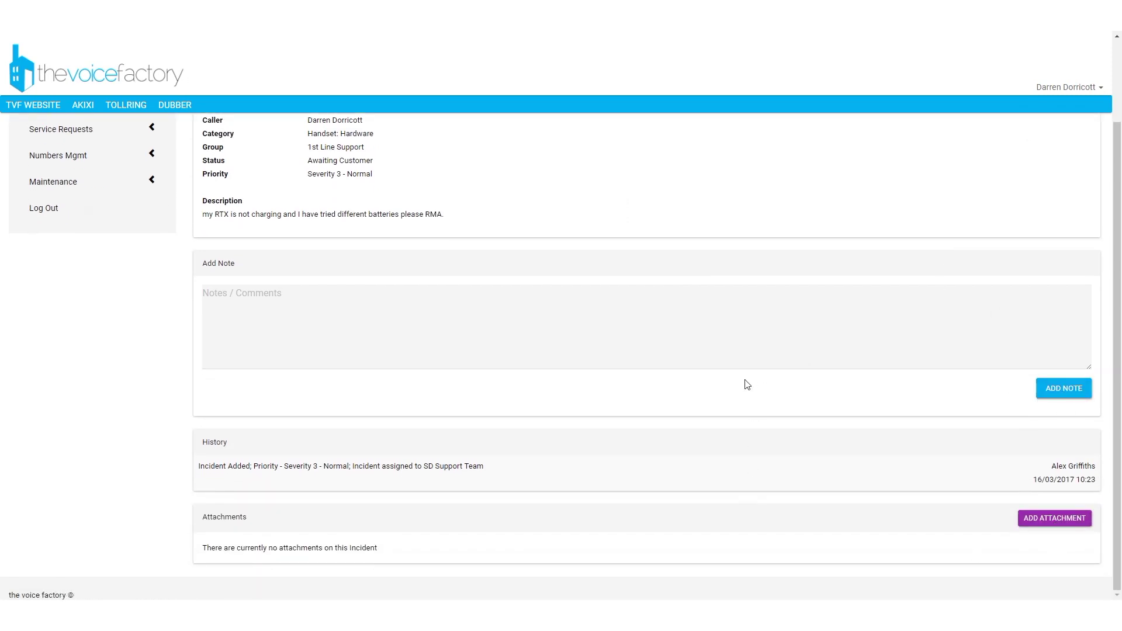
pyautogui.scroll(2, 719, 389)
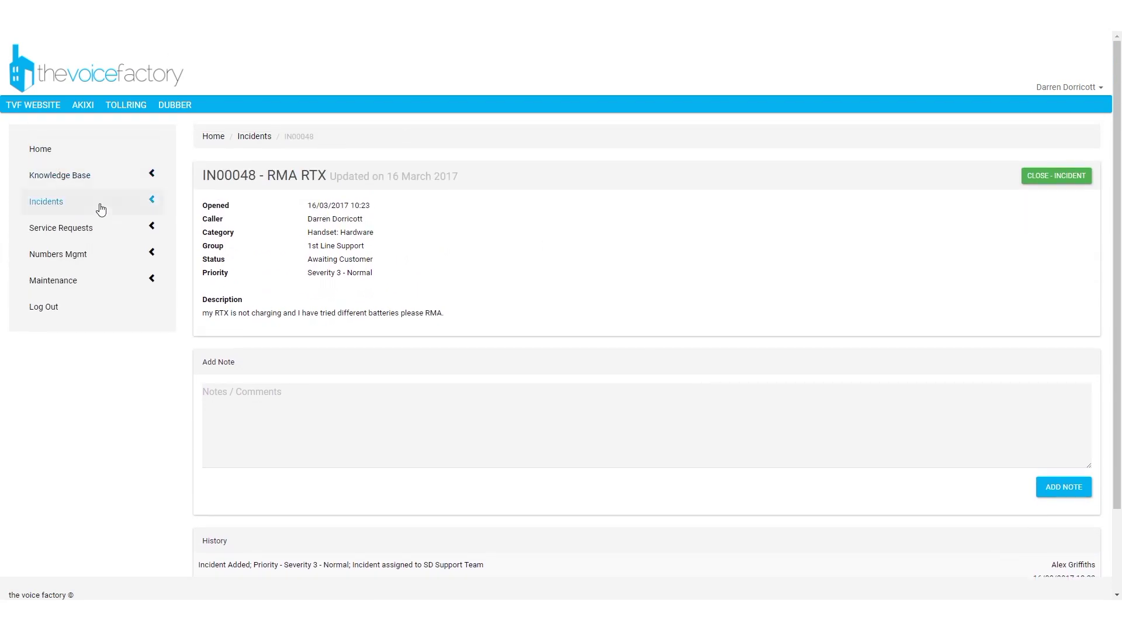
# Return to the incidents list and look over the incident search criteria, including the incident ID and keyword.
pyautogui.click(58, 201)
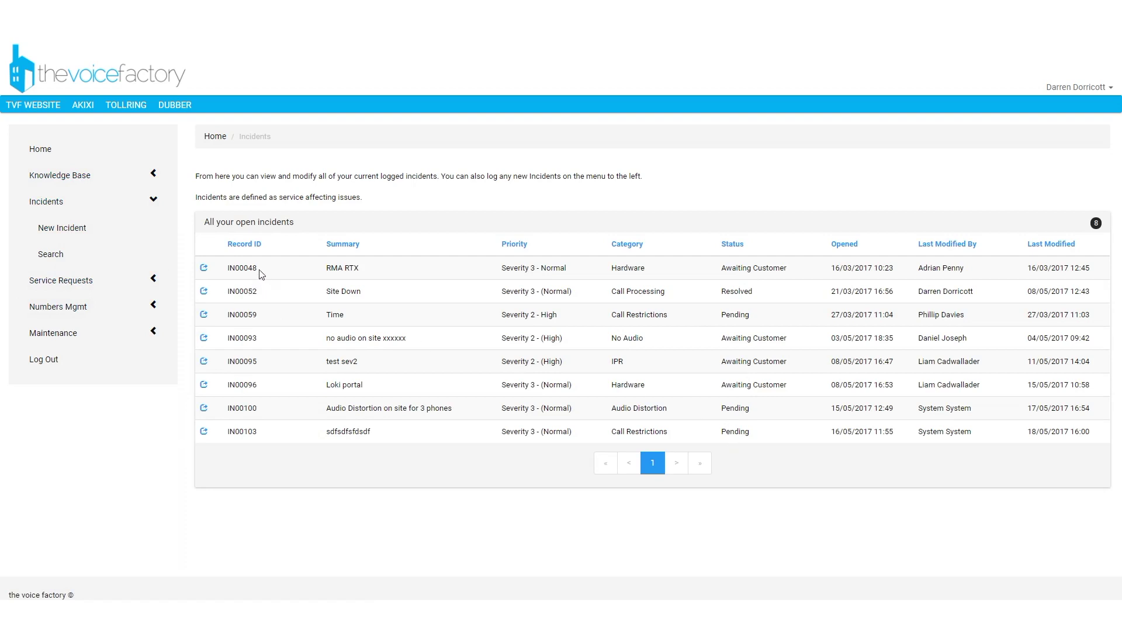
pyautogui.click(48, 255)
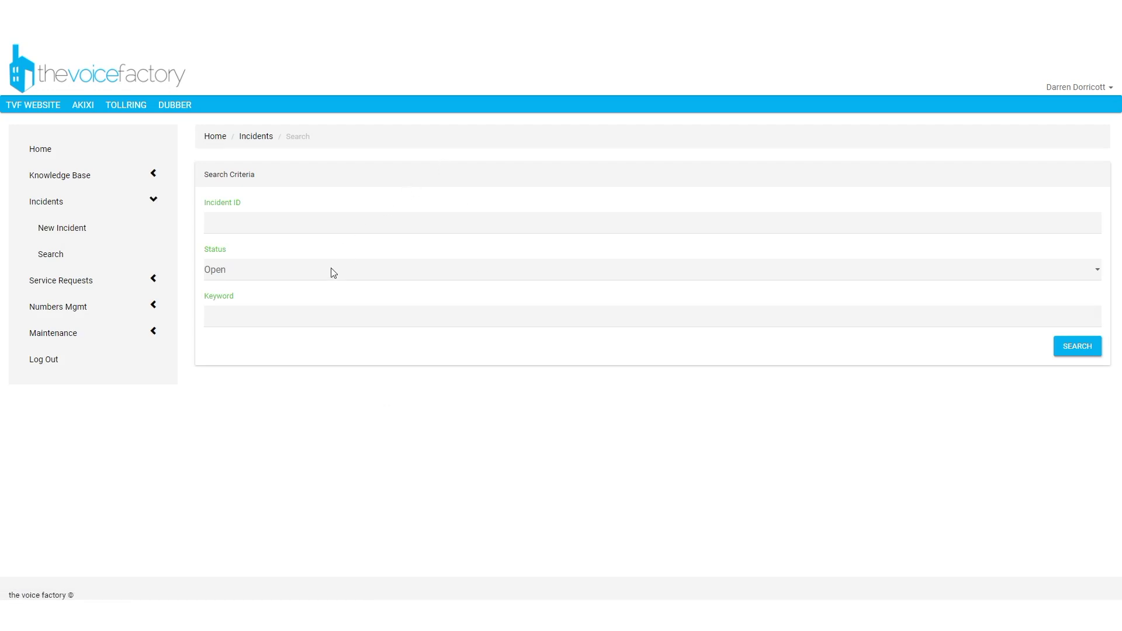
pyautogui.click(307, 317)
pyautogui.click(327, 218)
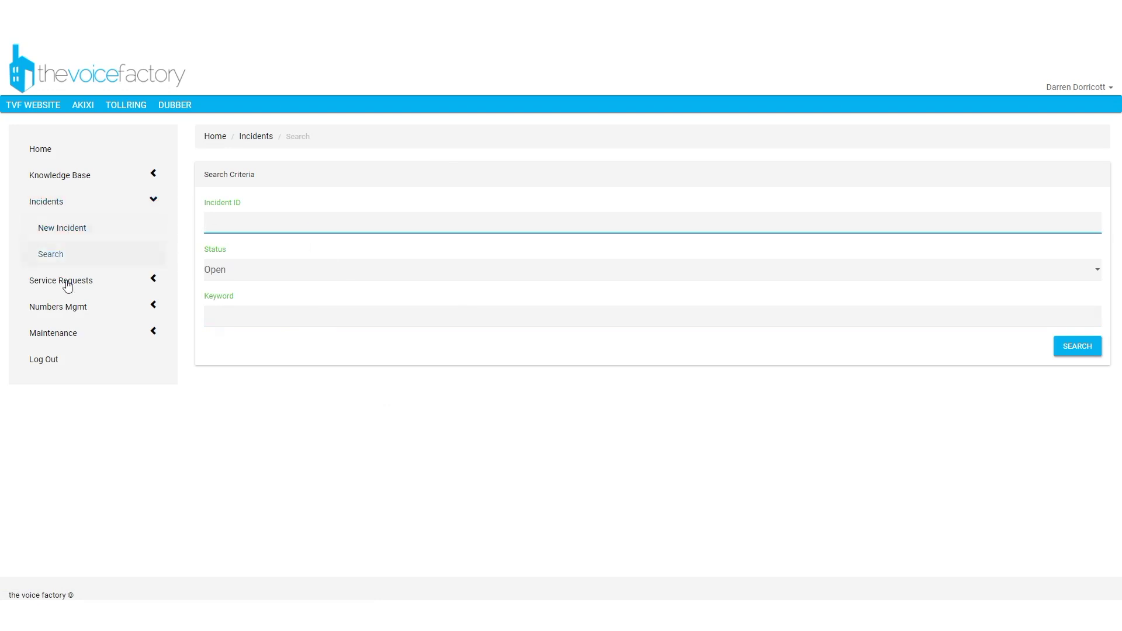
# Examine the details, history and attachments of the service request "Please allow my Yealink to have BLF", then return to the home page.
pyautogui.click(92, 282)
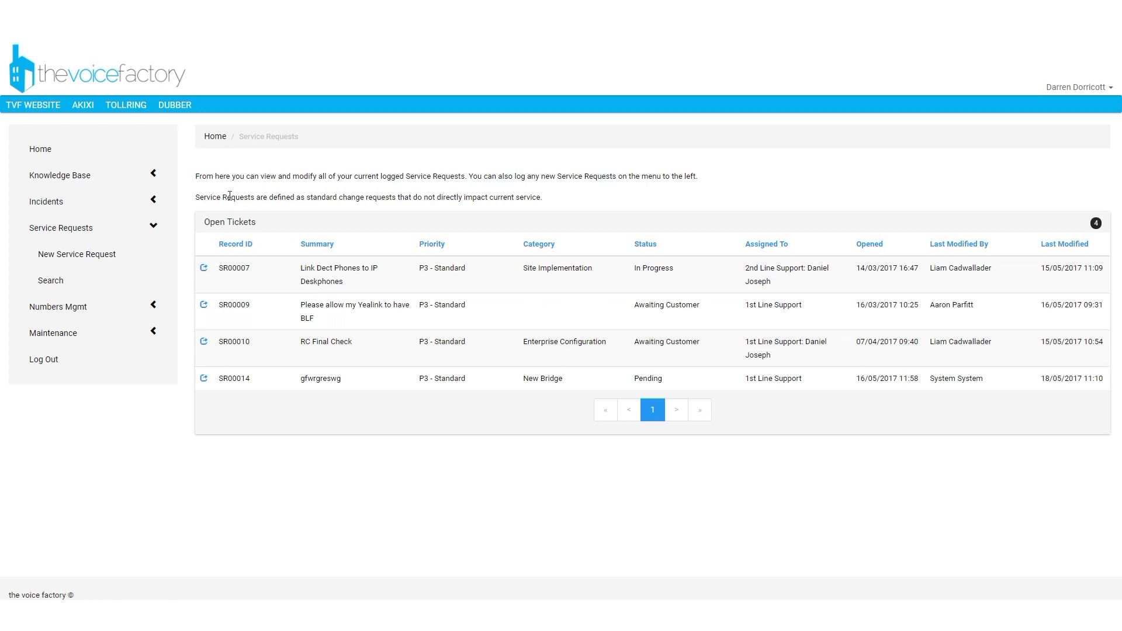
pyautogui.click(203, 305)
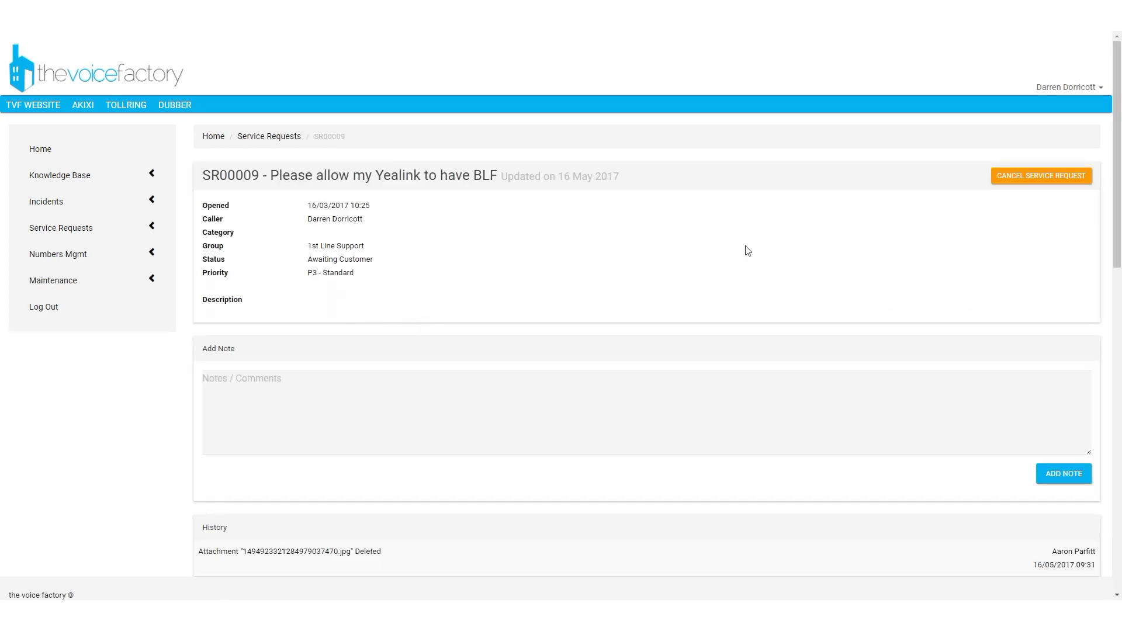
pyautogui.scroll(-3, 876, 310)
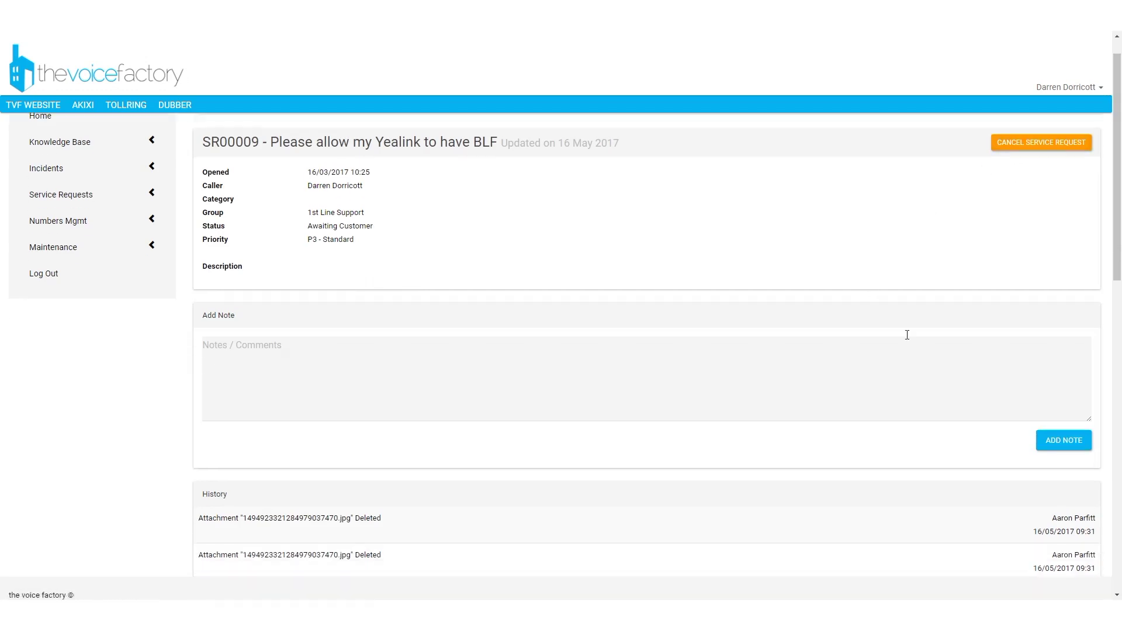
pyautogui.scroll(-3, 935, 310)
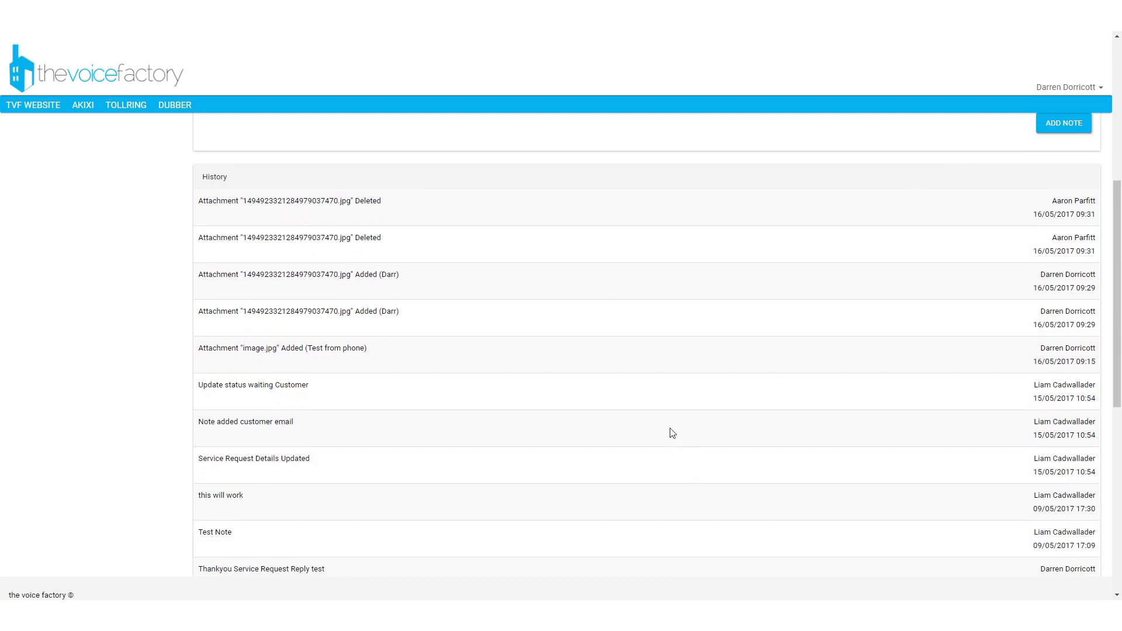
pyautogui.scroll(-1, 654, 405)
pyautogui.scroll(-7, 654, 405)
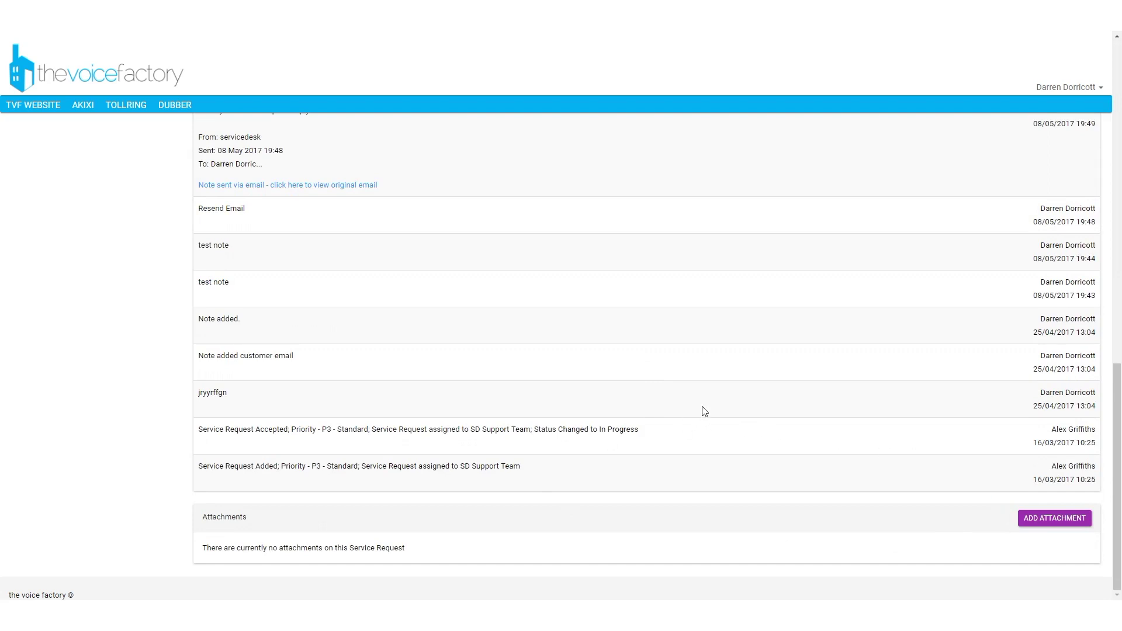
pyautogui.scroll(8, 444, 350)
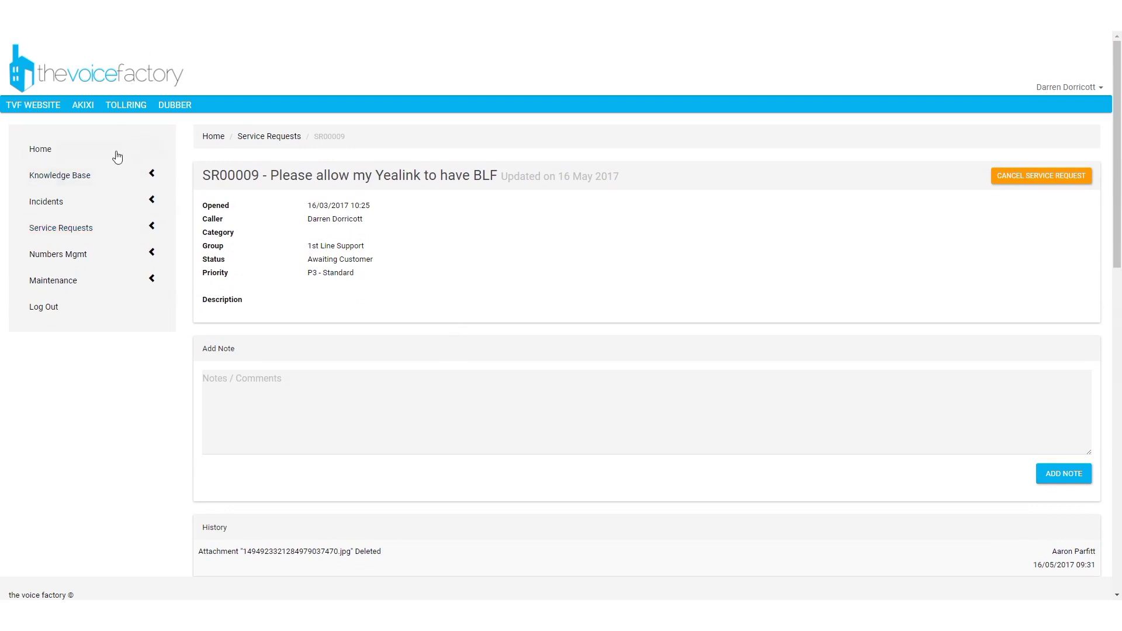
pyautogui.click(46, 149)
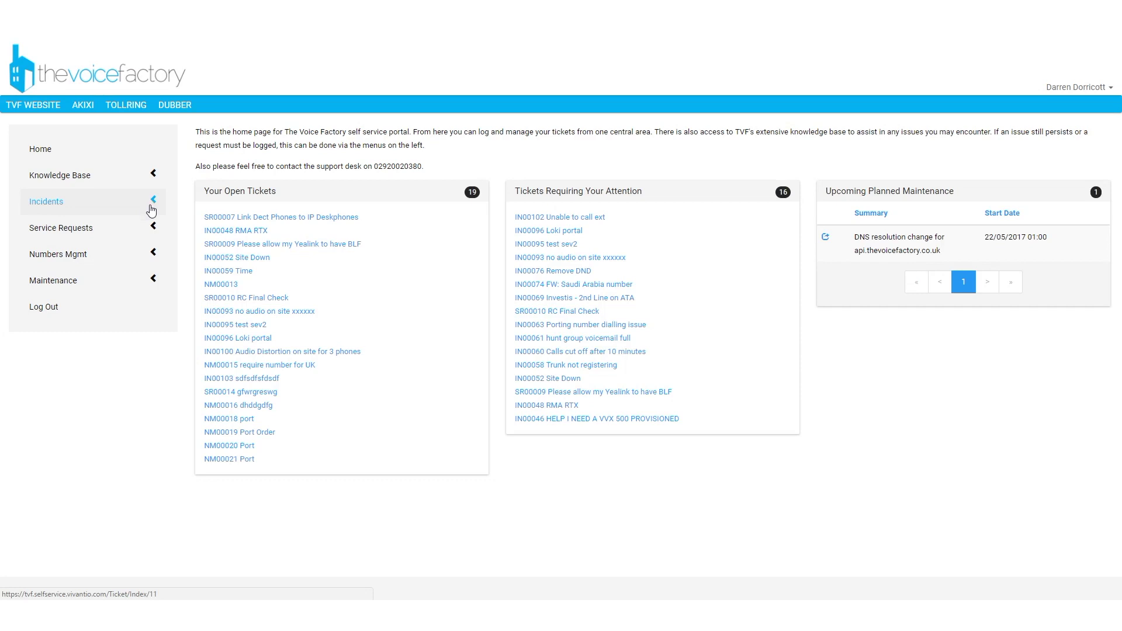
# Start a new incident from the incidents page and look over its form and the account options.
pyautogui.click(153, 203)
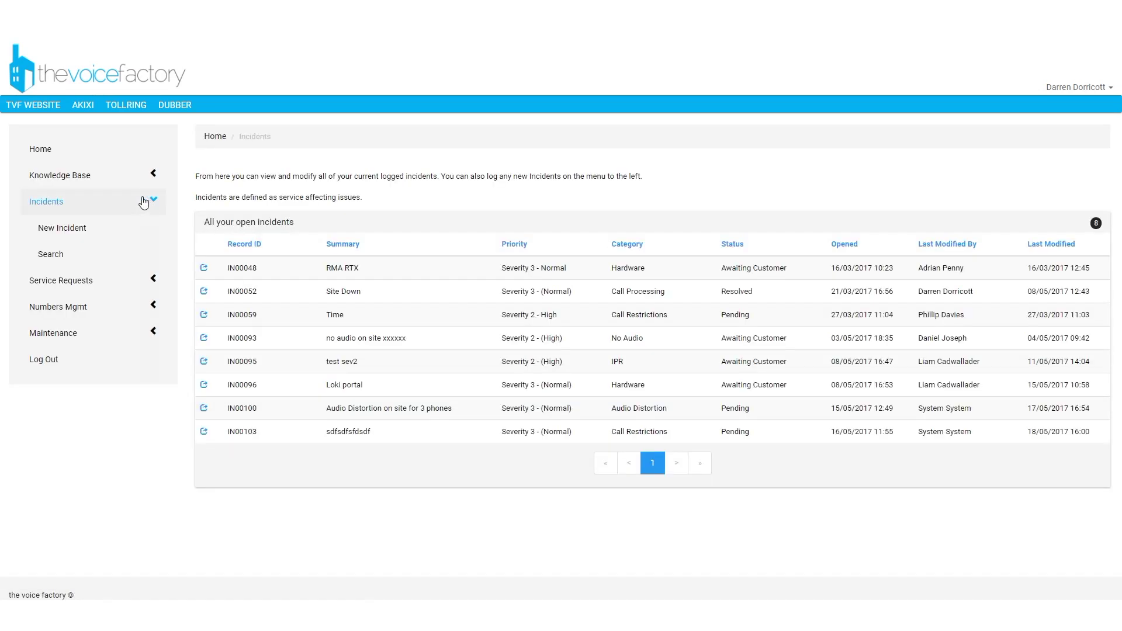
pyautogui.click(72, 231)
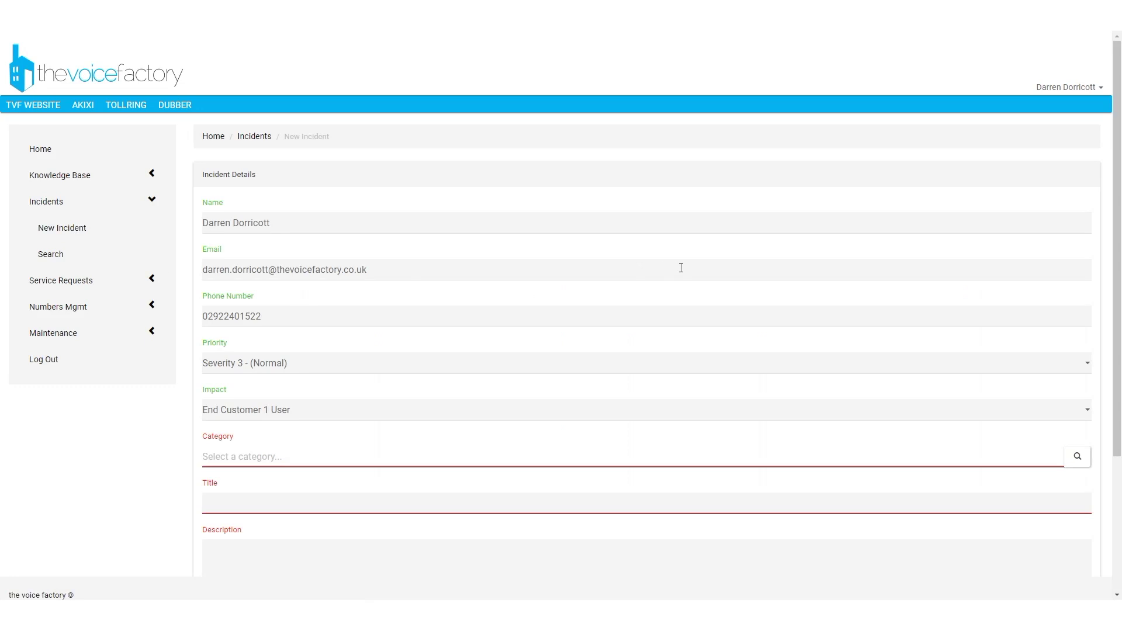
pyautogui.scroll(-1, 408, 293)
pyautogui.scroll(1, 395, 236)
pyautogui.click(1099, 89)
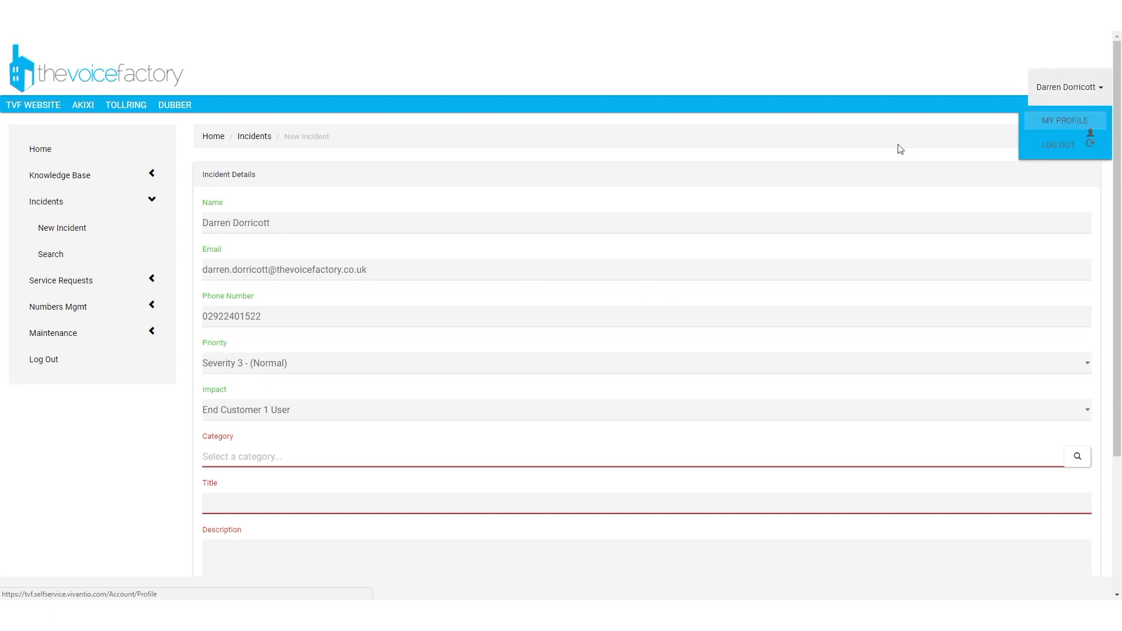
pyautogui.click(512, 177)
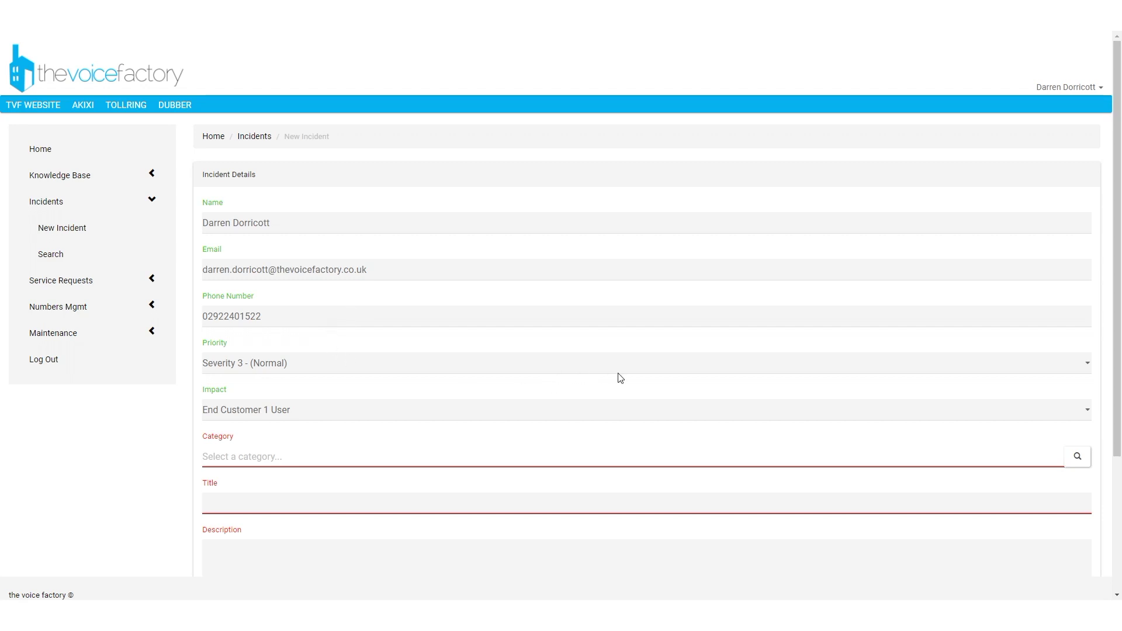
# Review the priority options for the new incident and set its impact to End Customer > 5 Users.
pyautogui.click(1090, 370)
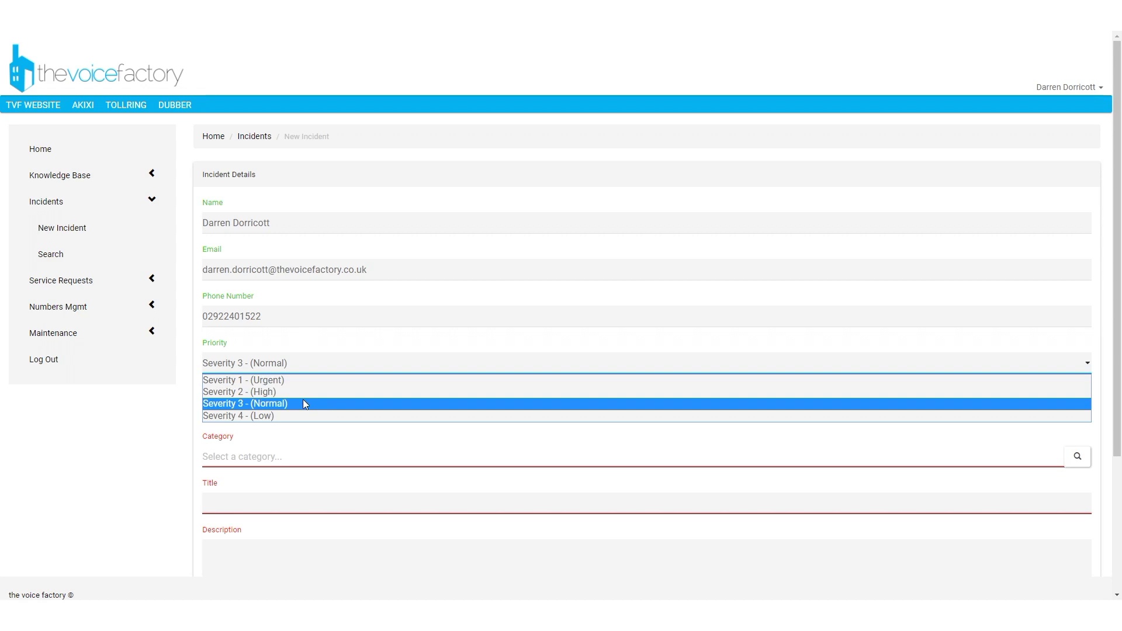
pyautogui.click(270, 431)
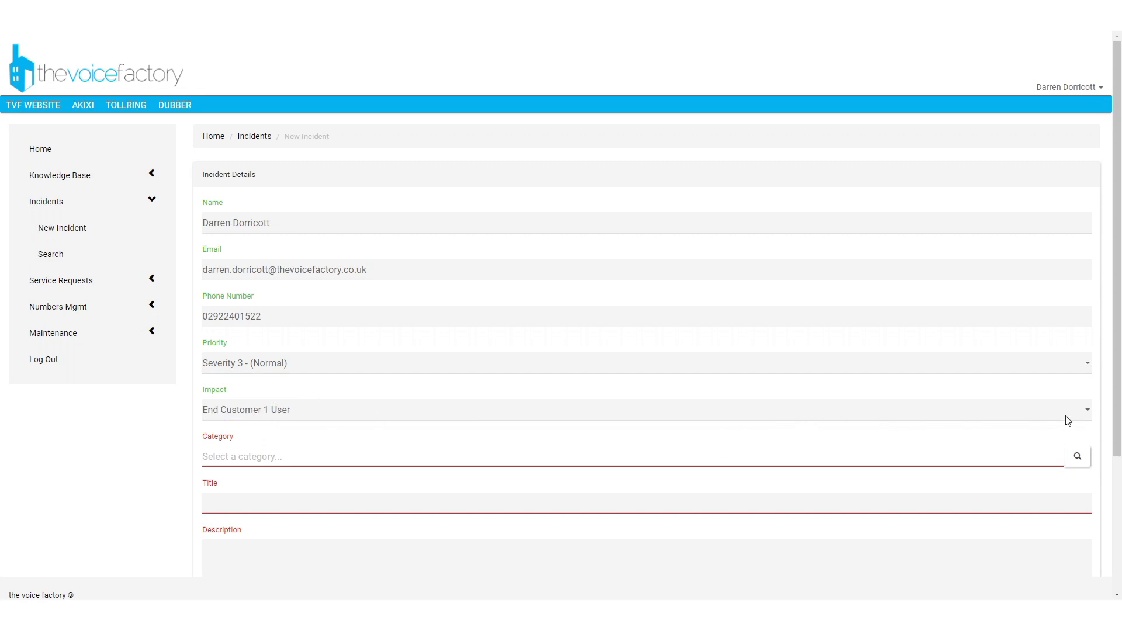
pyautogui.click(1089, 416)
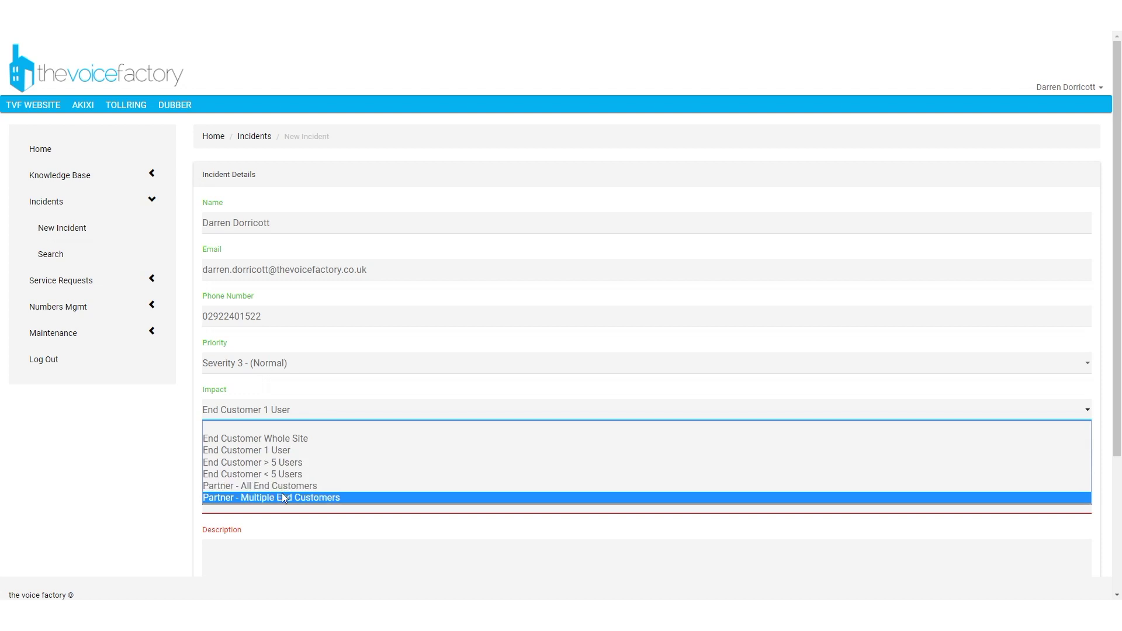
pyautogui.click(343, 461)
# Open the category choices for the incident and expand every main group from Call Processing to Sentry.
pyautogui.scroll(-2, 461, 205)
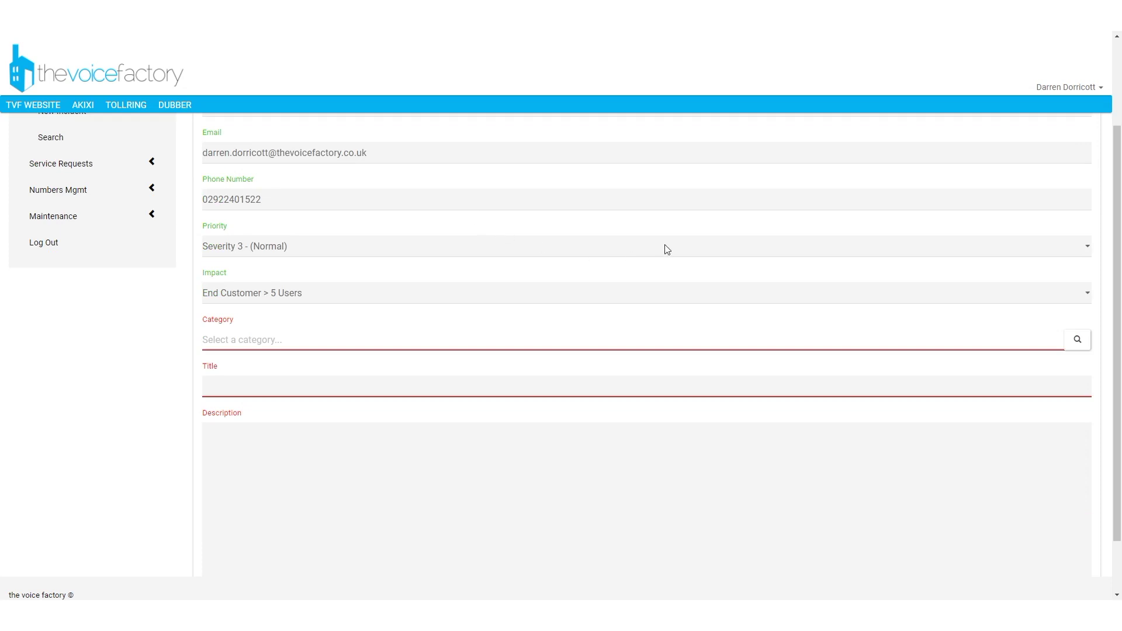
pyautogui.click(1075, 343)
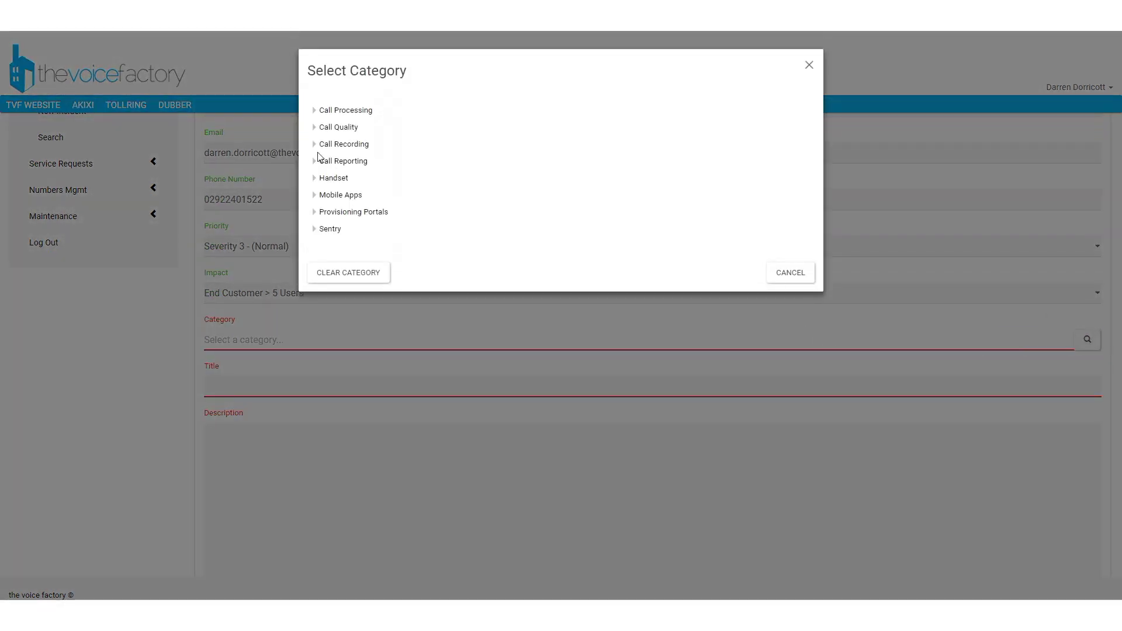
pyautogui.click(314, 110)
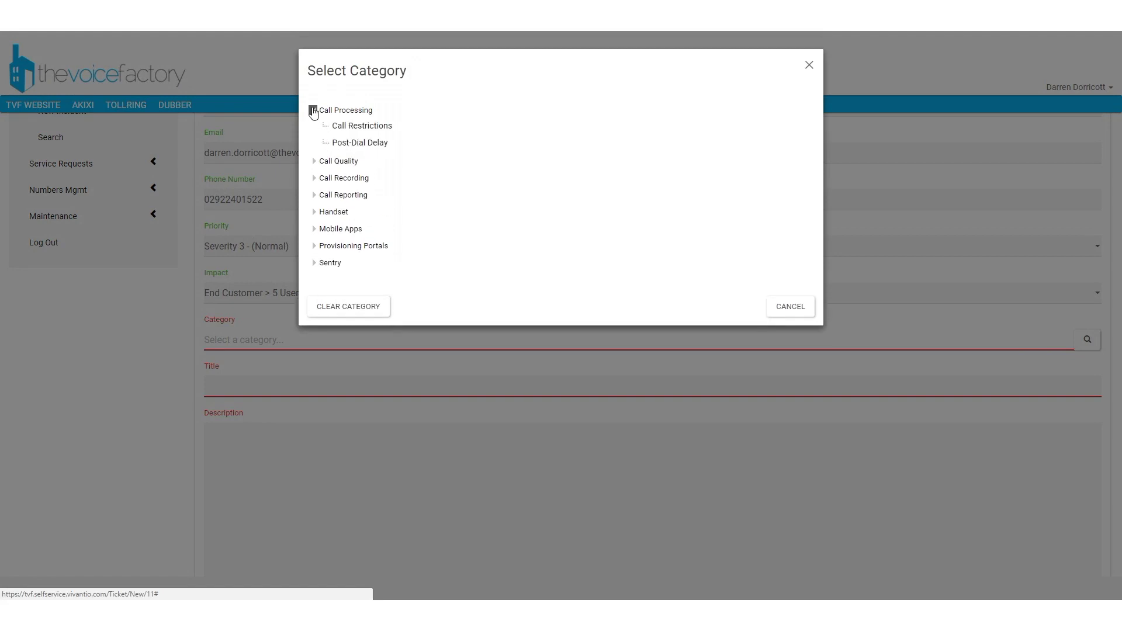
pyautogui.click(314, 161)
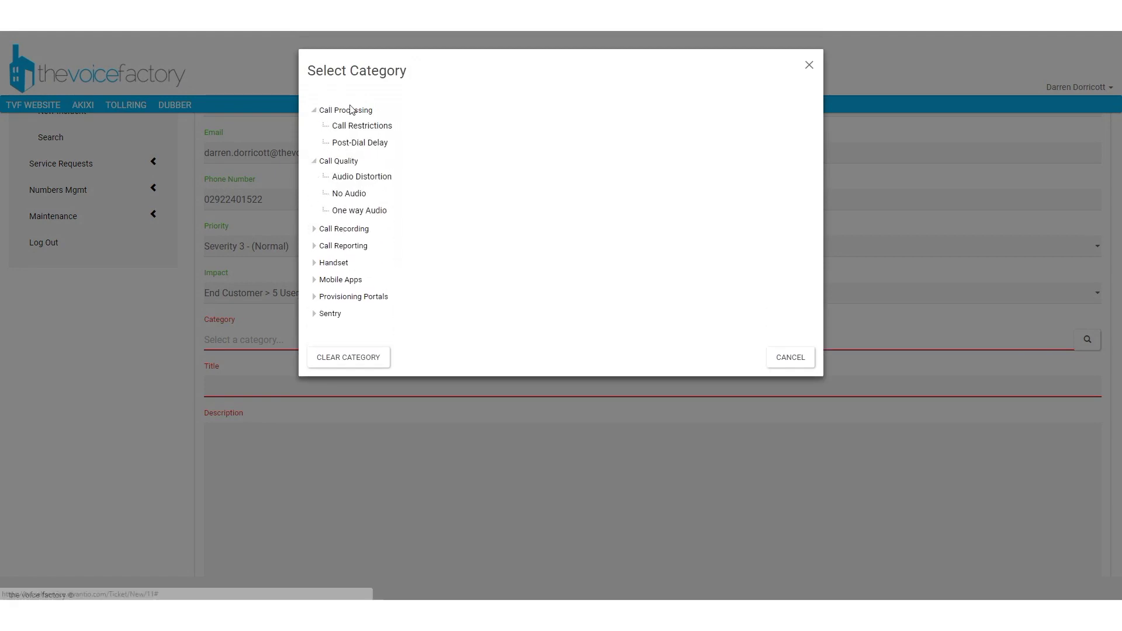
pyautogui.click(314, 229)
pyautogui.click(314, 279)
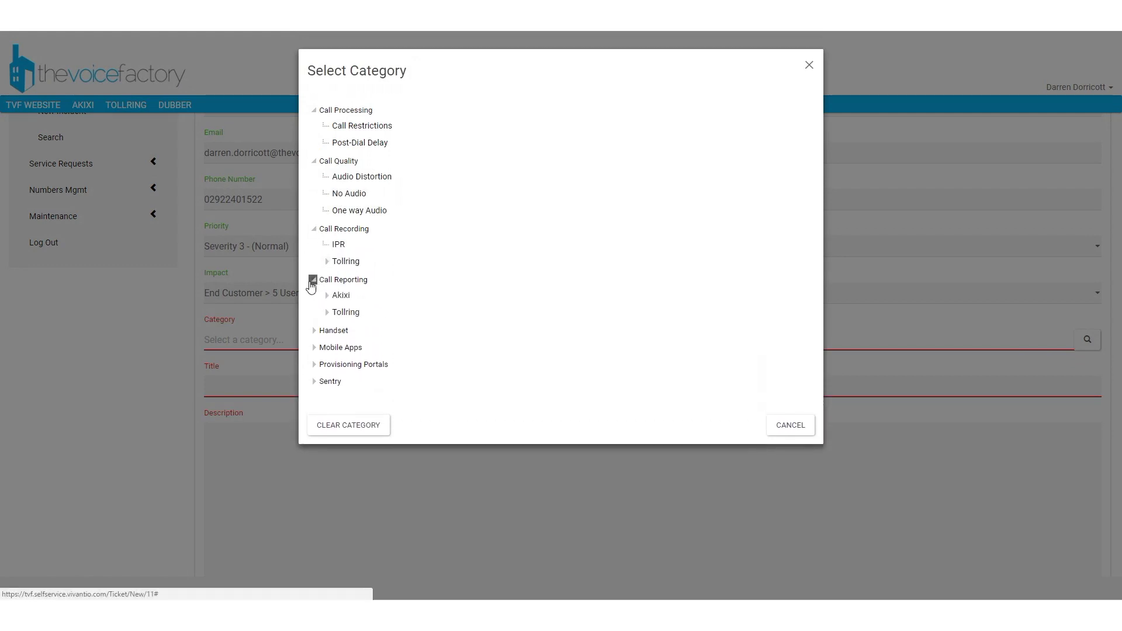
pyautogui.click(313, 330)
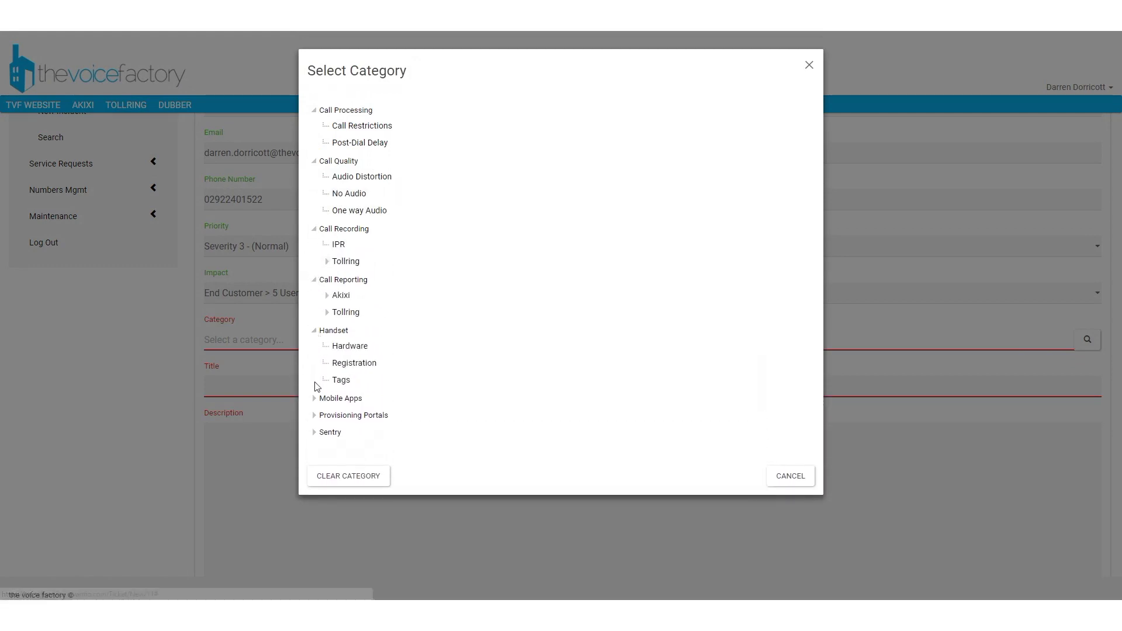
pyautogui.click(314, 398)
pyautogui.click(313, 449)
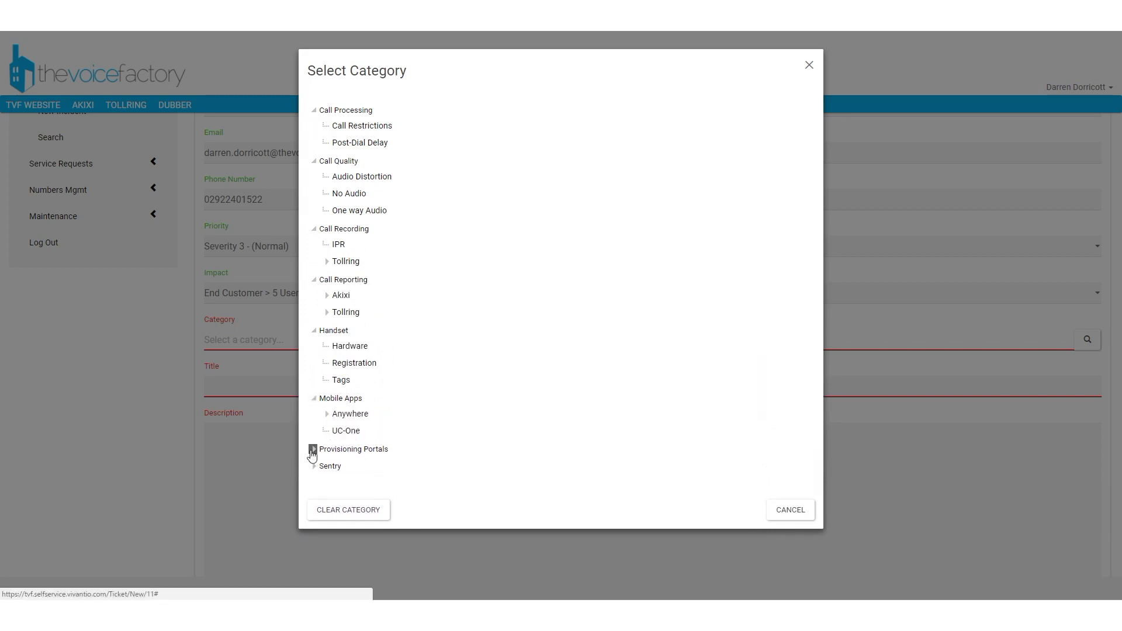
pyautogui.click(314, 499)
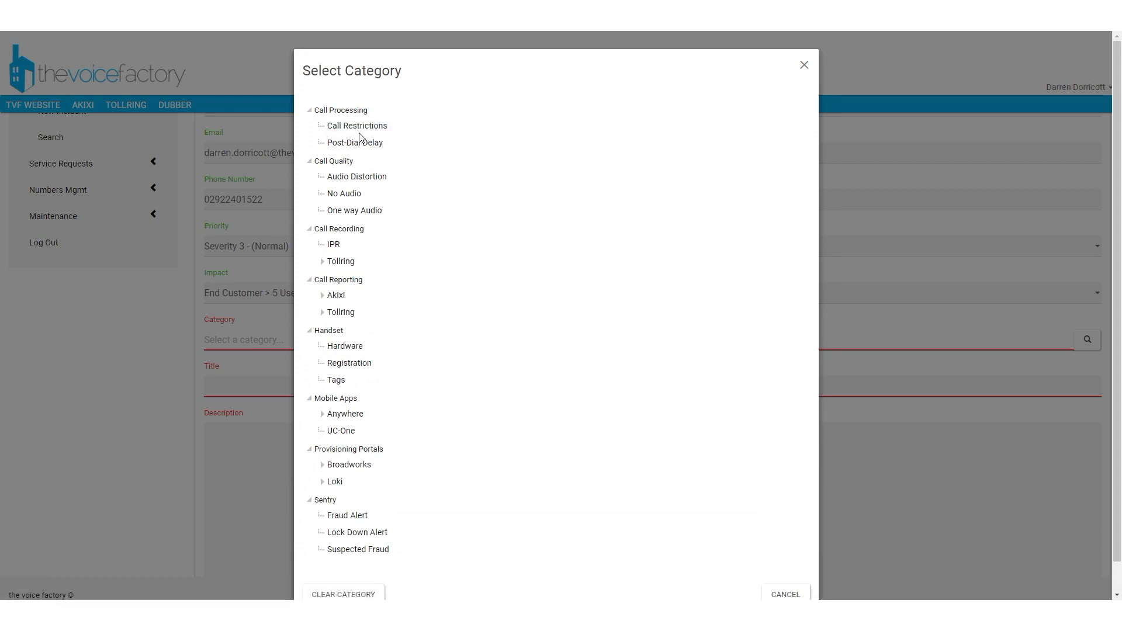
# Look through the available subcategories and expand Anywhere under Mobile Apps.
pyautogui.click(361, 128)
pyautogui.click(356, 197)
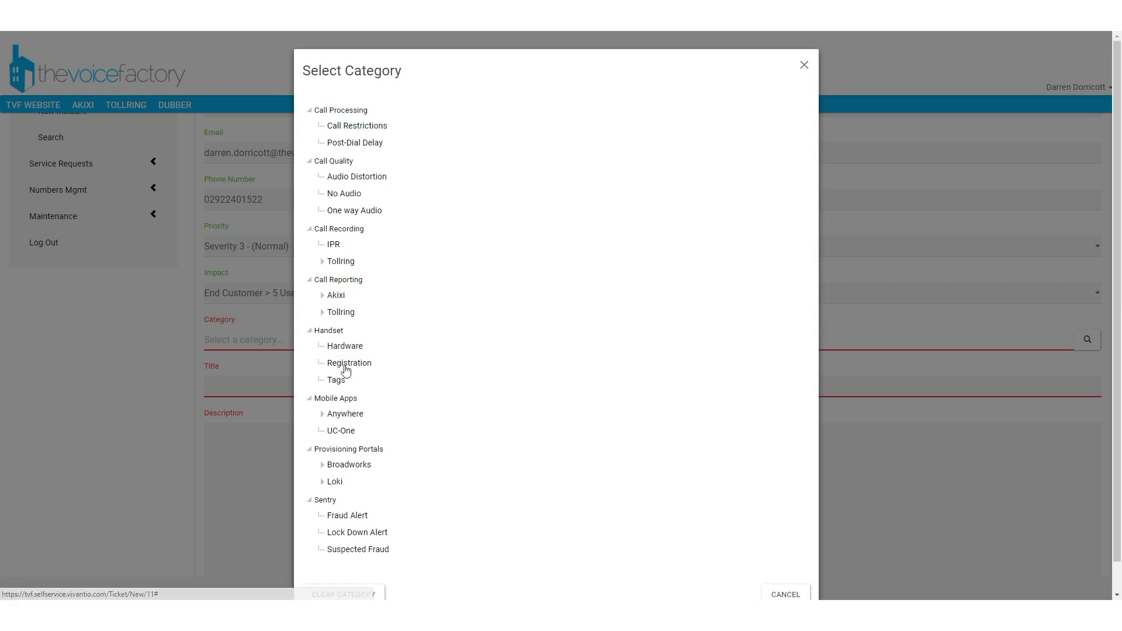
pyautogui.click(346, 347)
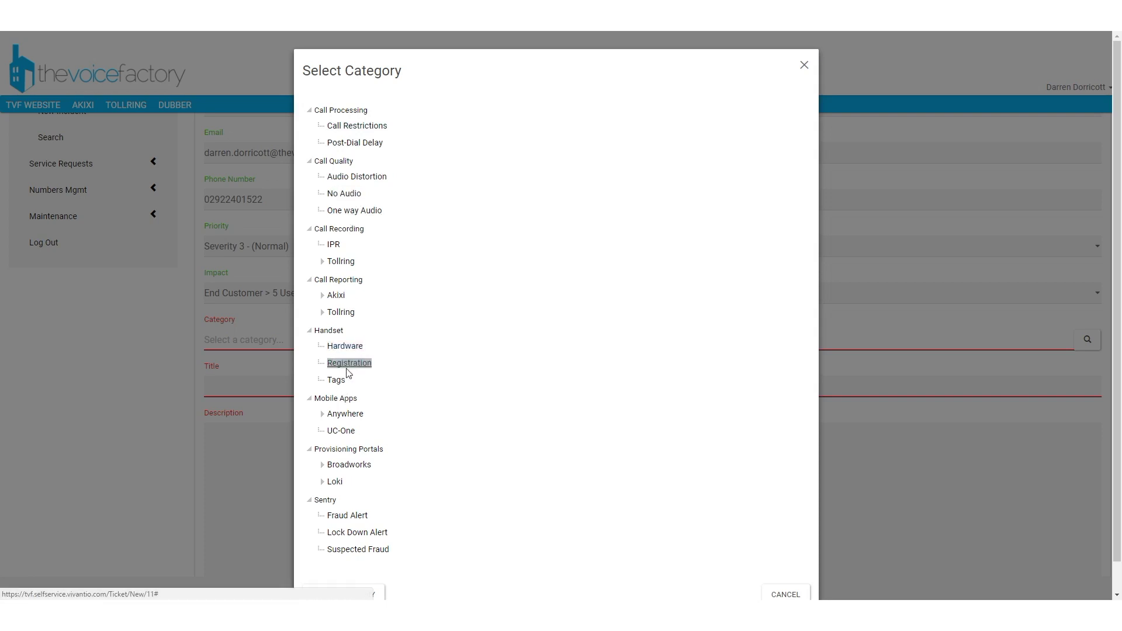
pyautogui.doubleClick(335, 416)
pyautogui.click(333, 415)
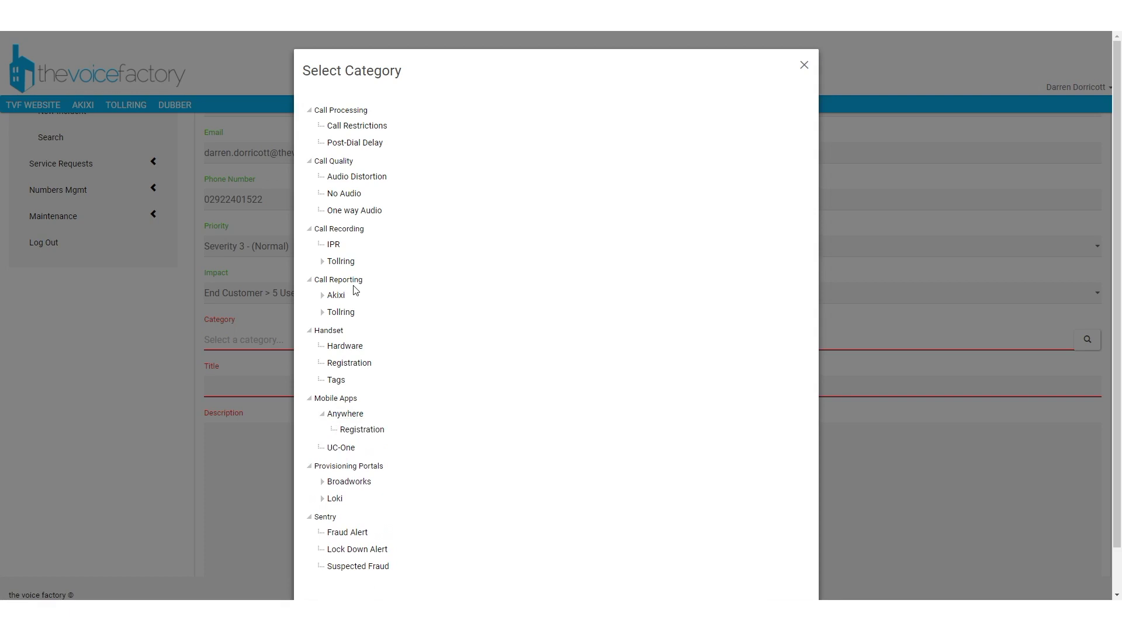
# Set the incident's category to One way Audio under Call Quality.
pyautogui.doubleClick(372, 180)
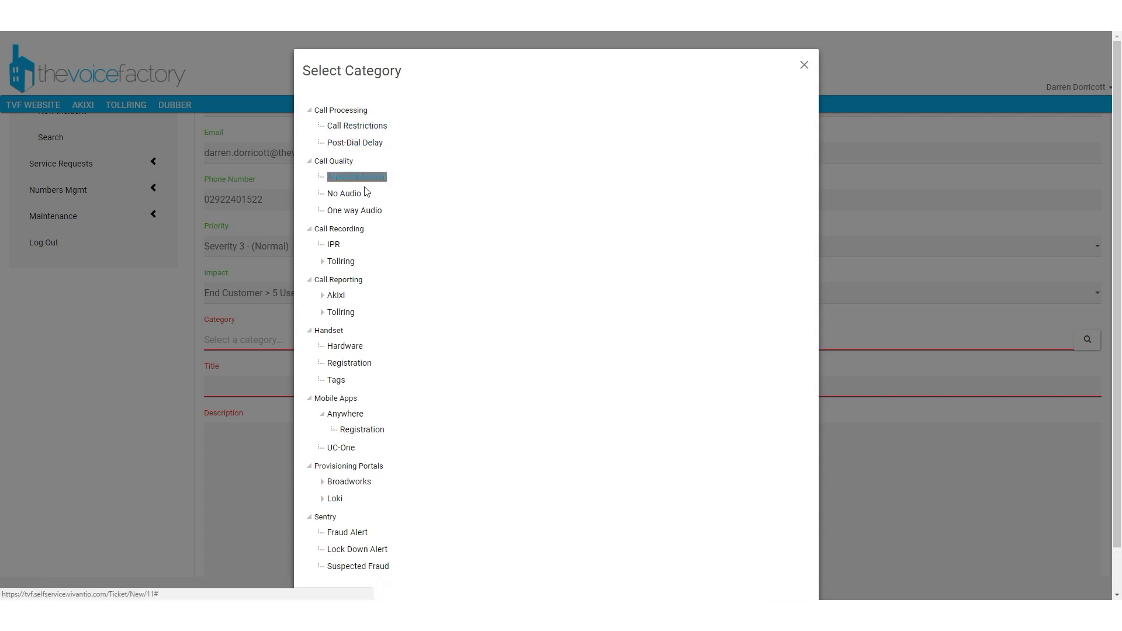
pyautogui.doubleClick(349, 197)
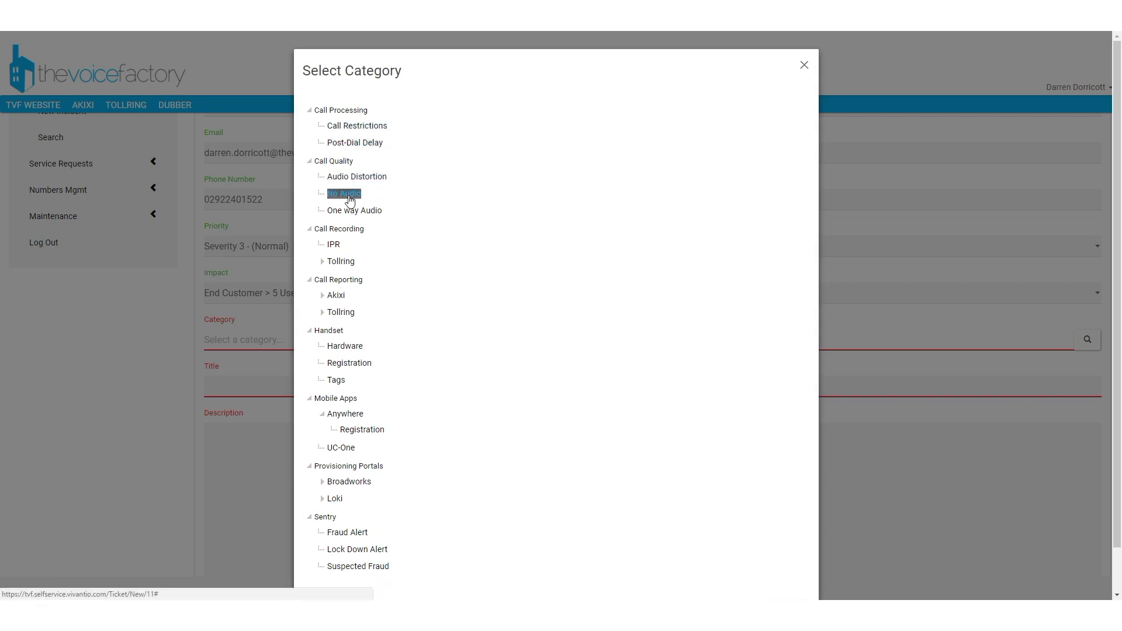
pyautogui.doubleClick(351, 211)
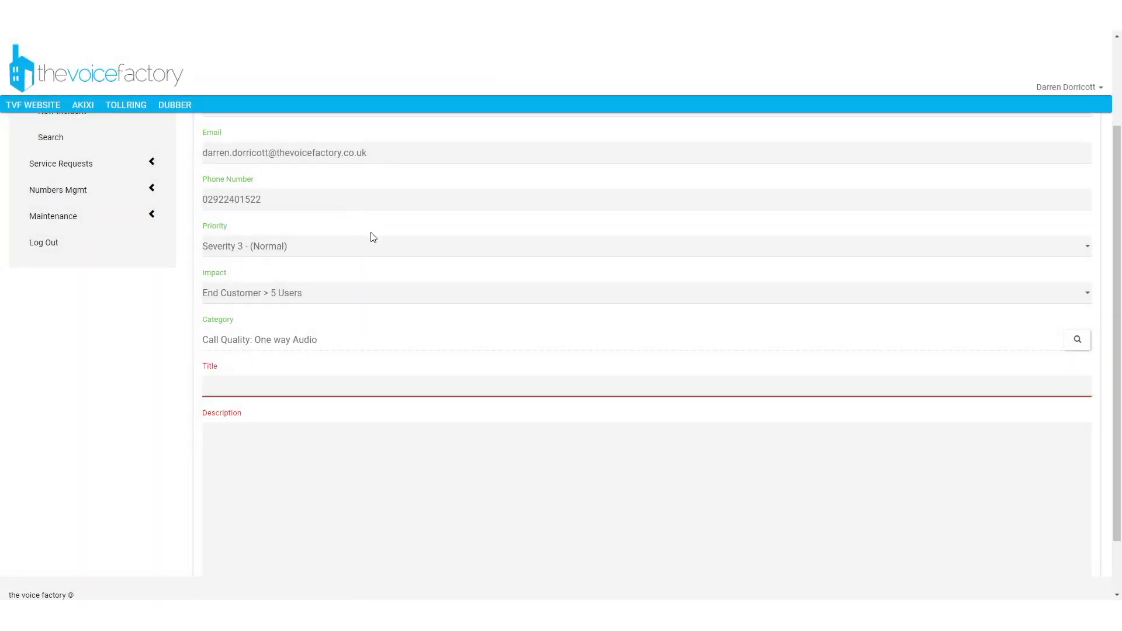
# Enter "site one-way audio" as the incident's title.
pyautogui.click(281, 387)
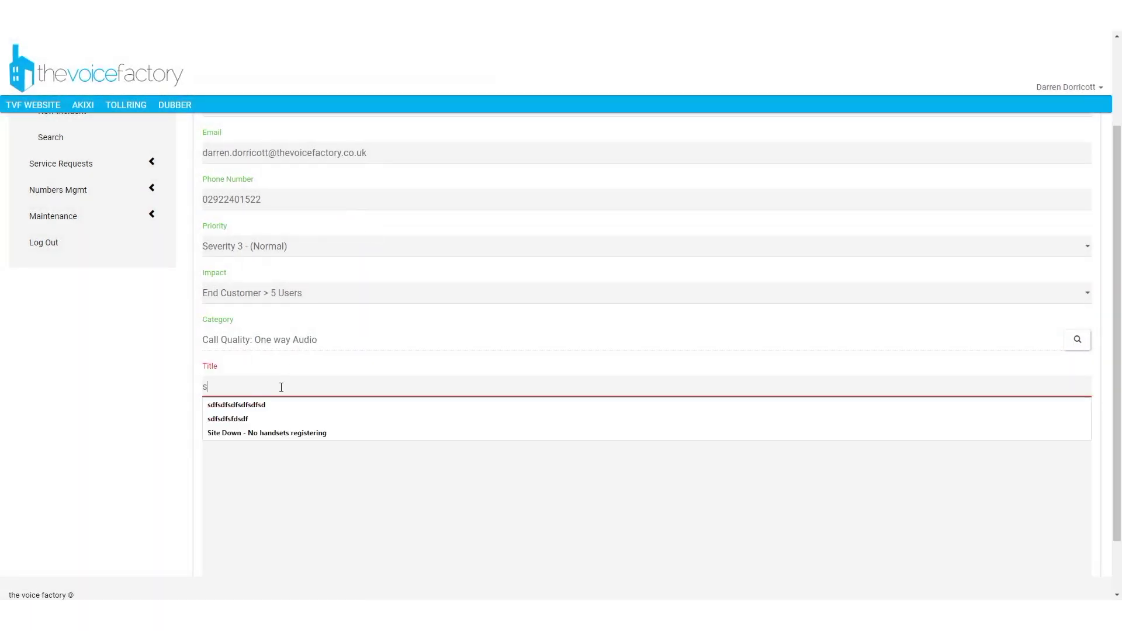
pyautogui.write('site one-')
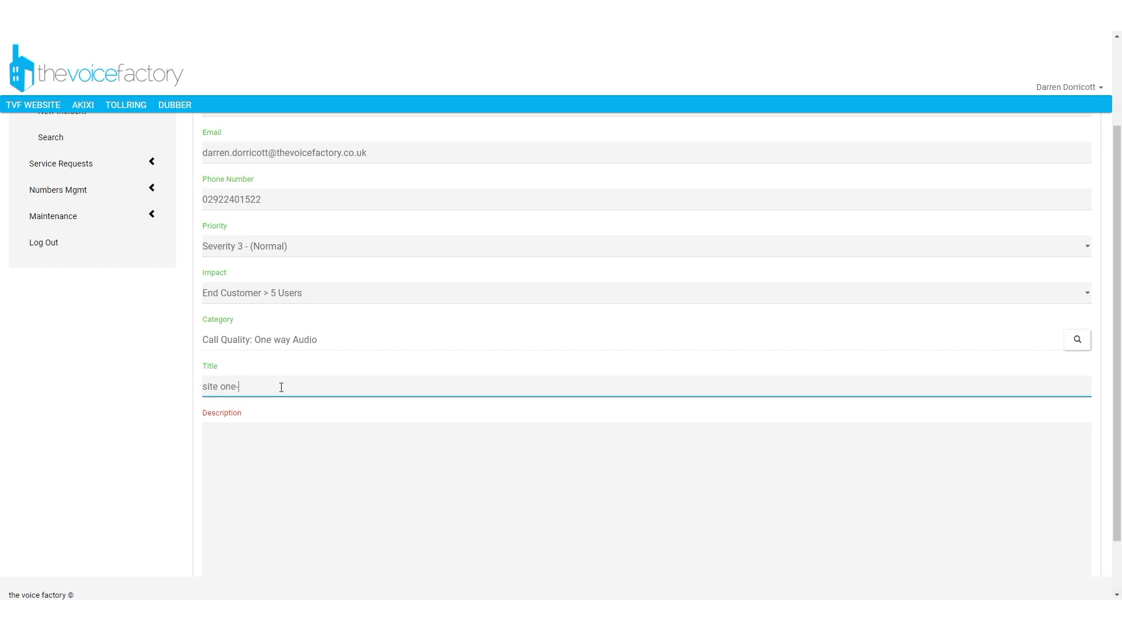
pyautogui.write('way adio')
pyautogui.press('BackSpace')
pyautogui.press('BackSpace')
pyautogui.press('BackSpace')
pyautogui.write('udio')
# Fill the description with the placeholder text "sfsdfsdffsdfsd" and submit the incident details.
pyautogui.click(278, 449)
pyautogui.write('sfsdfsdffsdfsd')
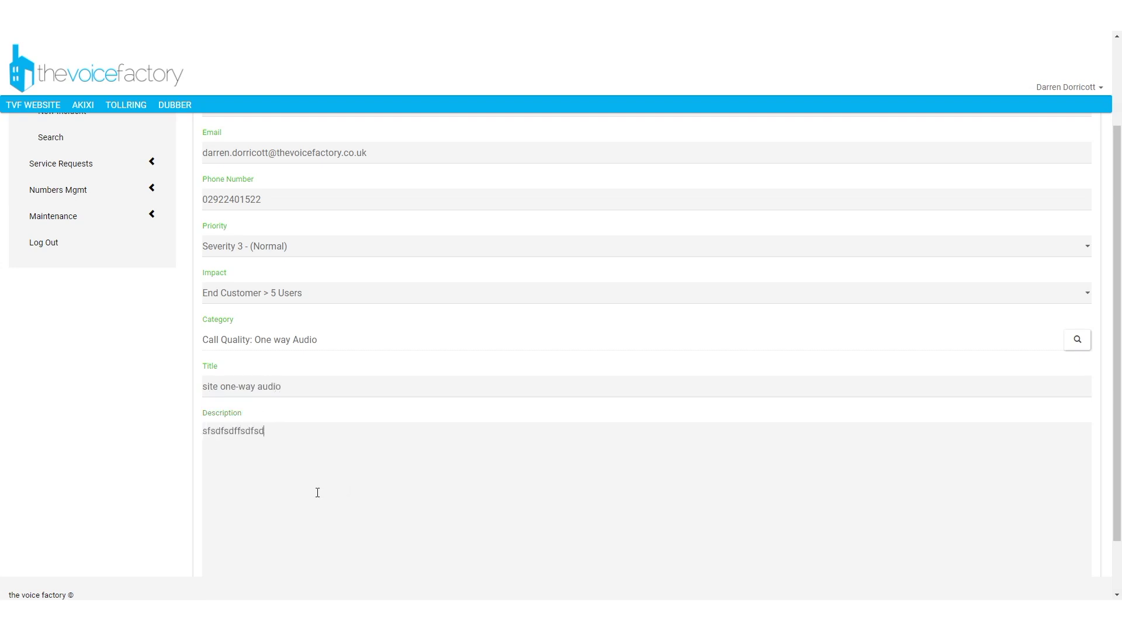
pyautogui.scroll(-2, 569, 514)
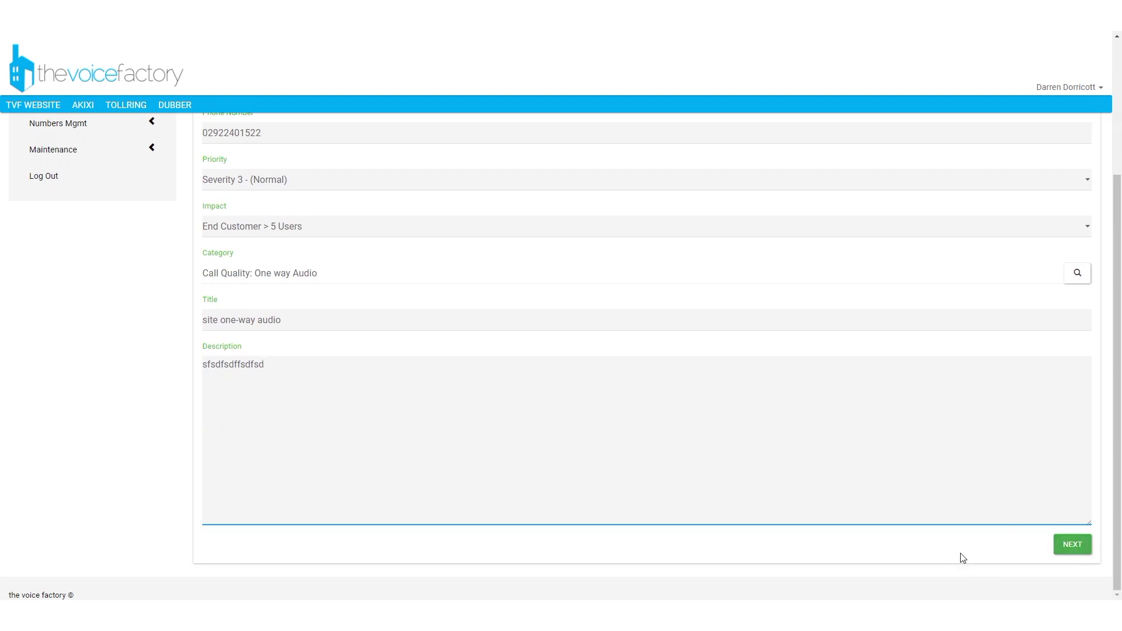
pyautogui.click(1068, 545)
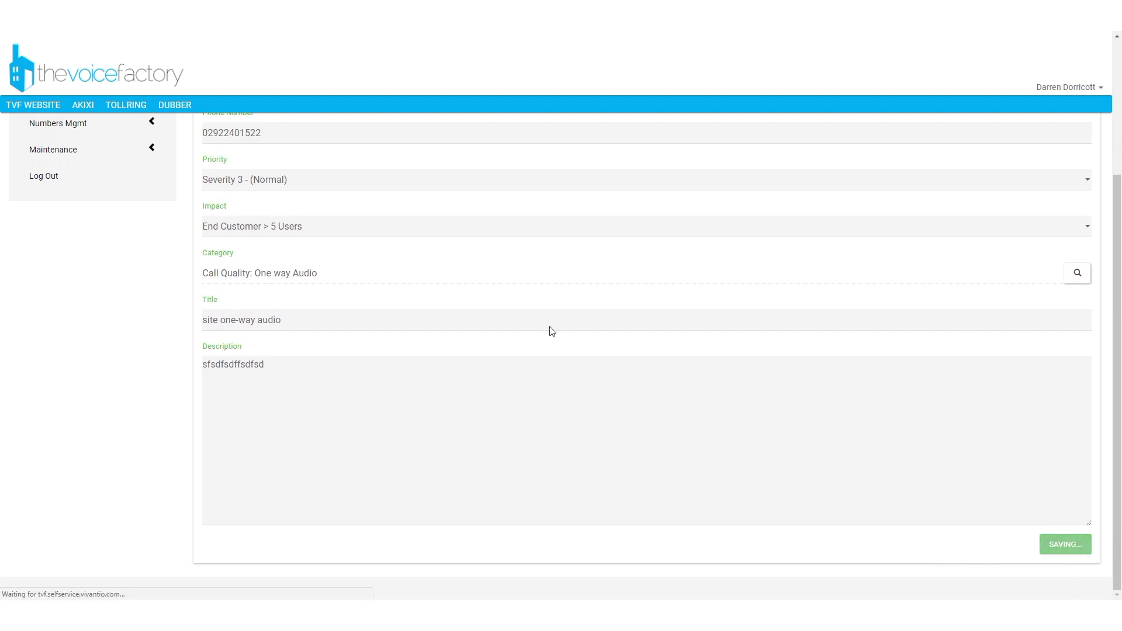